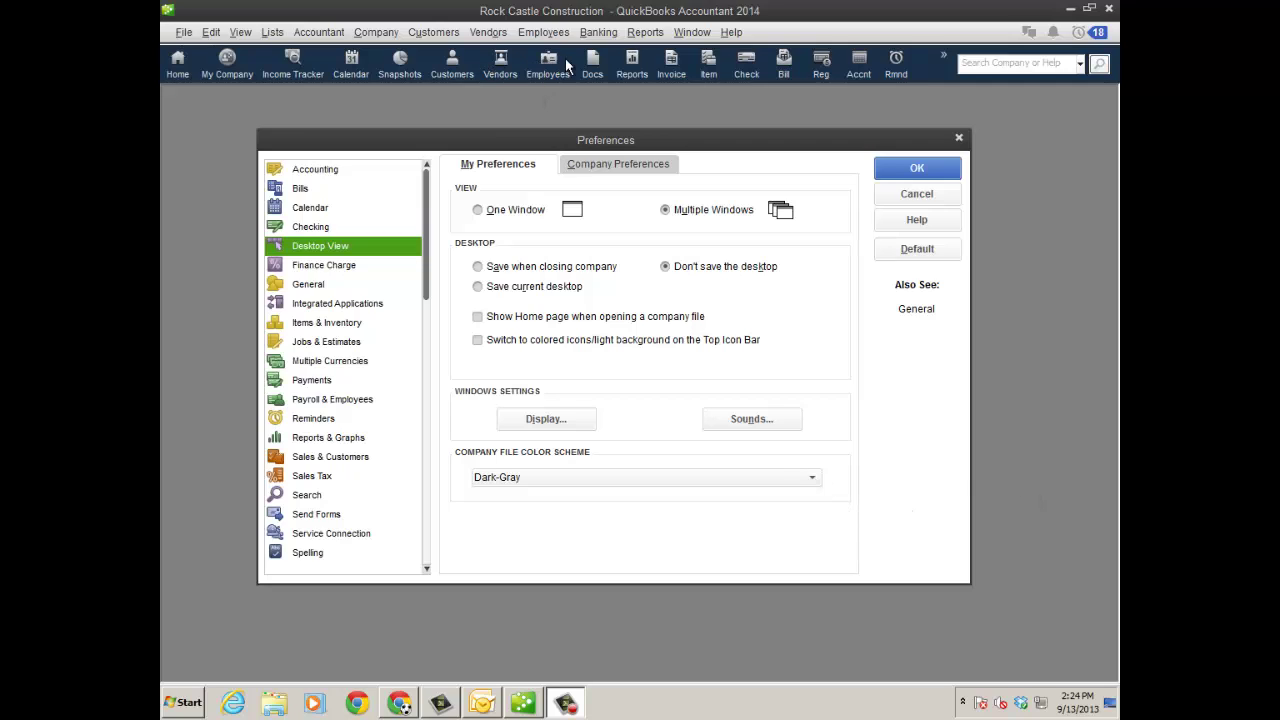
Set the company file color scheme to Blue-Gray, try the colored icons option and turn it back off, and save the preferences.
left_click(812, 477)
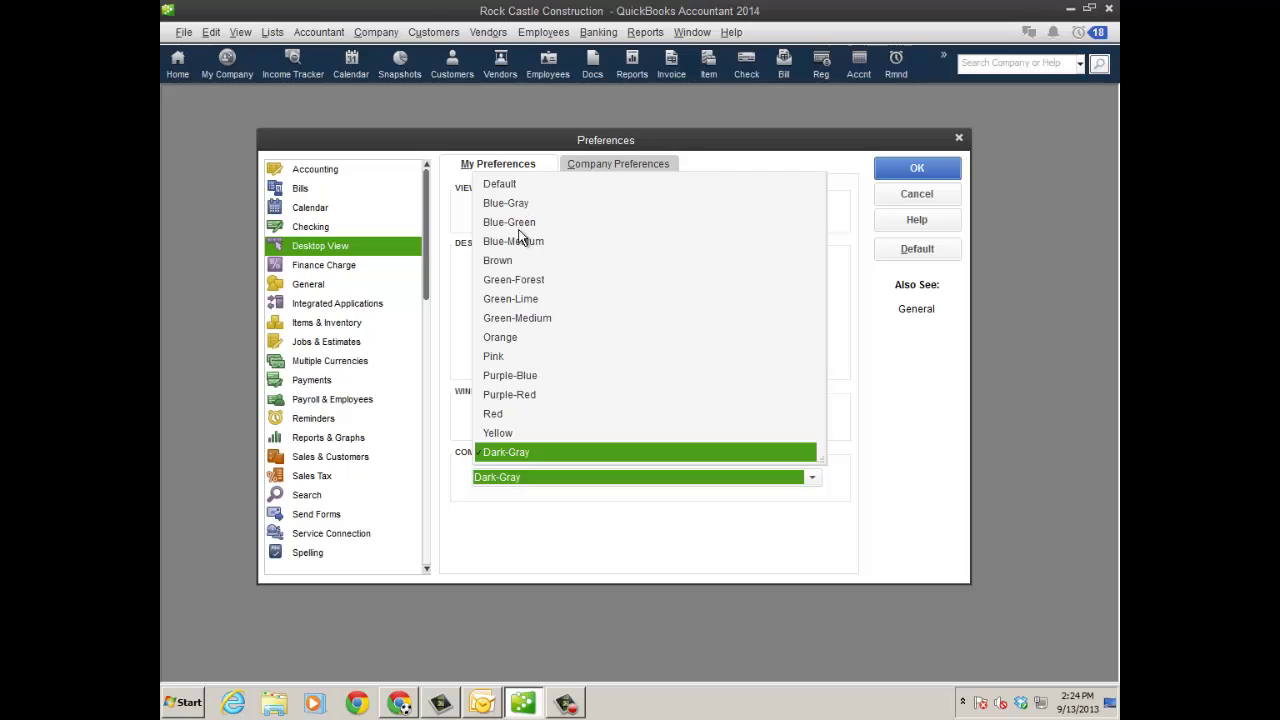
left_click(516, 203)
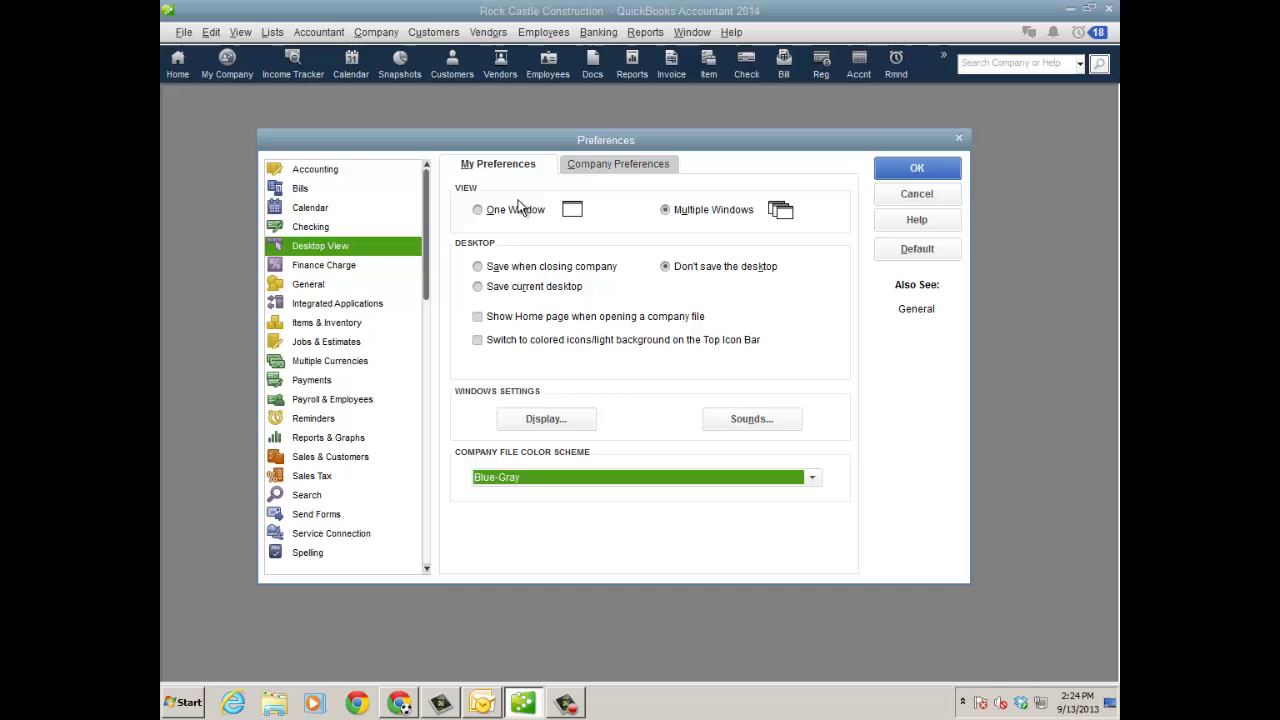
left_click(480, 341)
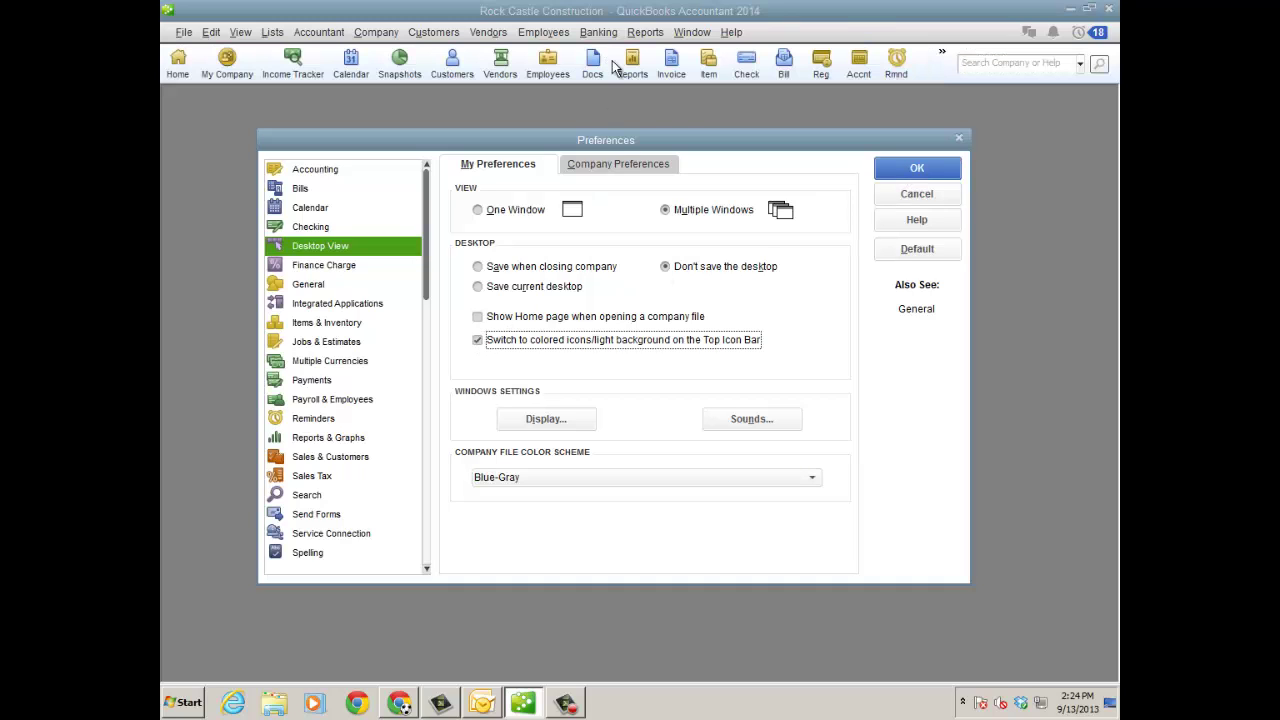
left_click(479, 341)
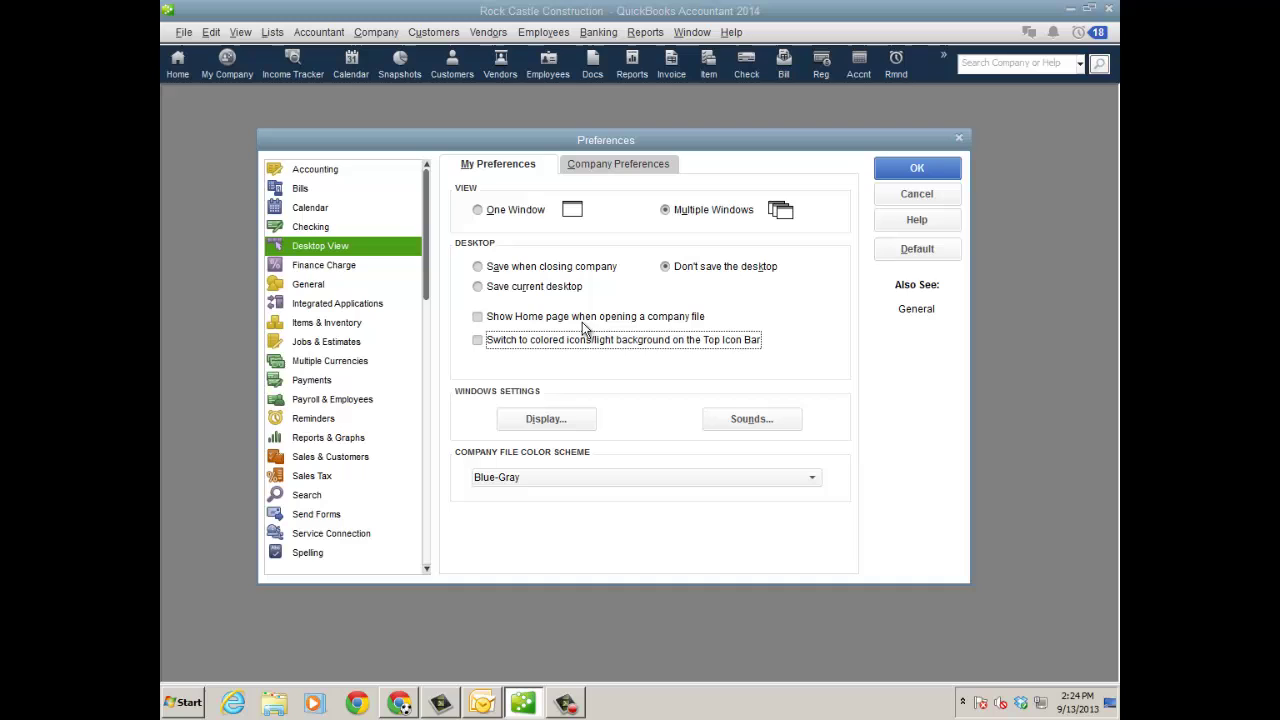
left_click(893, 170)
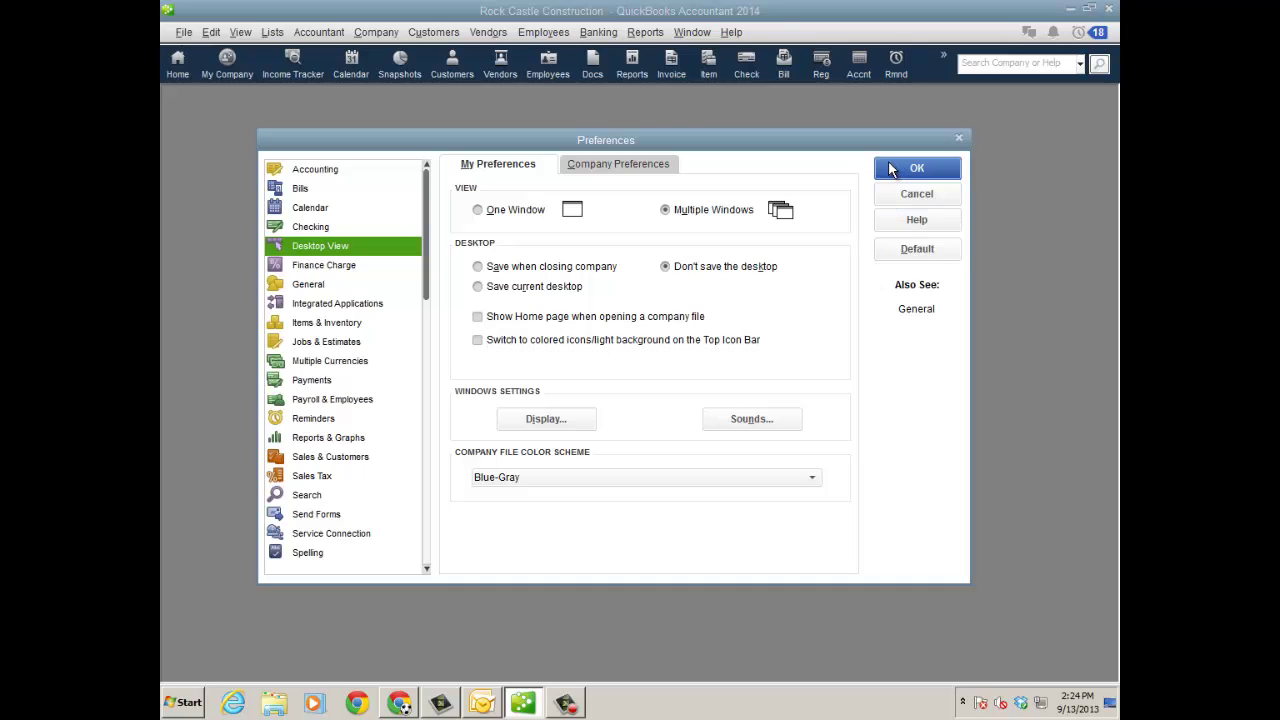
Switch to the left icon bar and examine the account types available for customizing its account balances.
left_click(241, 33)
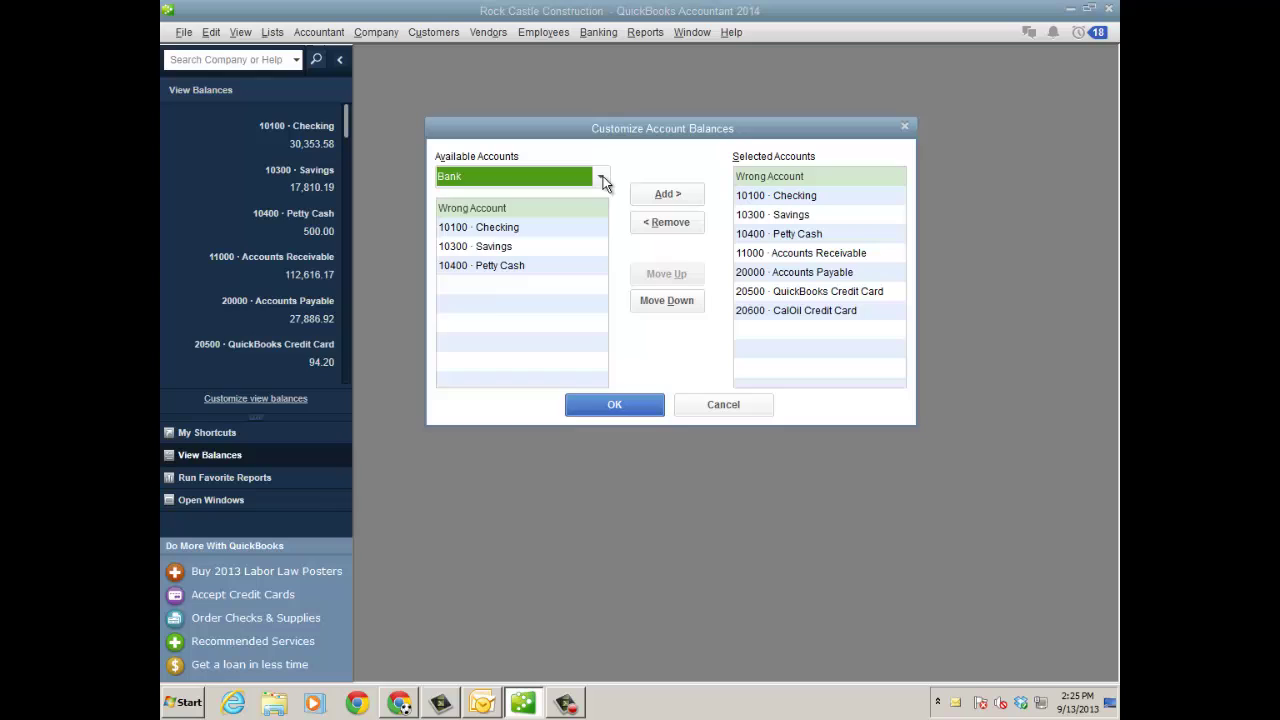
left_click(601, 178)
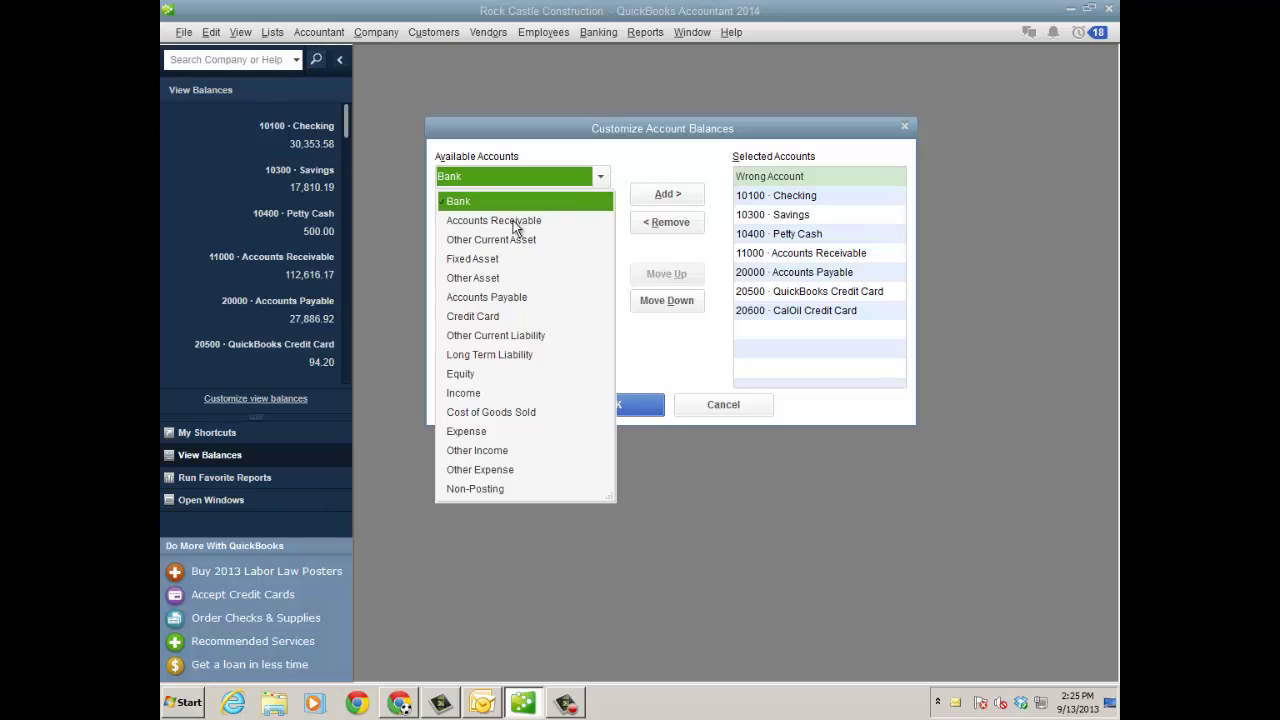
left_click(663, 171)
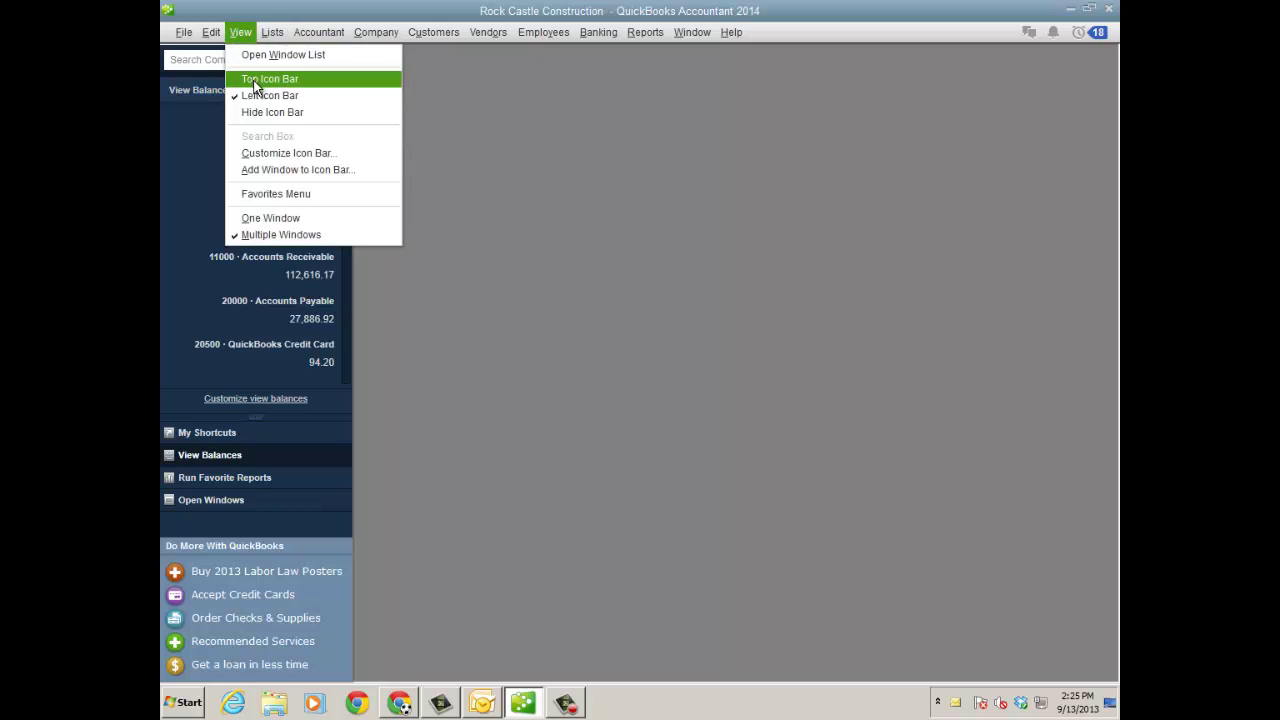
Switch to the top icon bar and open the Home page to review its account balances list.
left_click(258, 80)
left_click(175, 70)
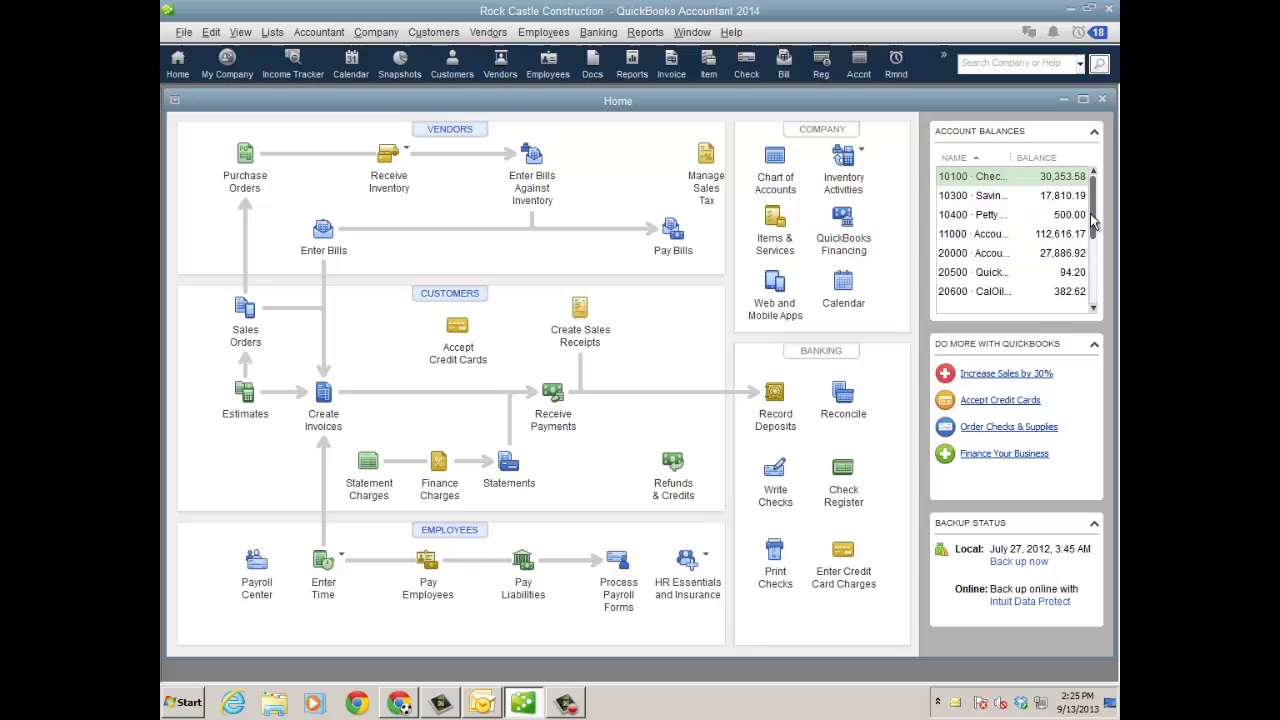
scroll(1097, 222, "down", 1)
scroll(1097, 175, "up", 1)
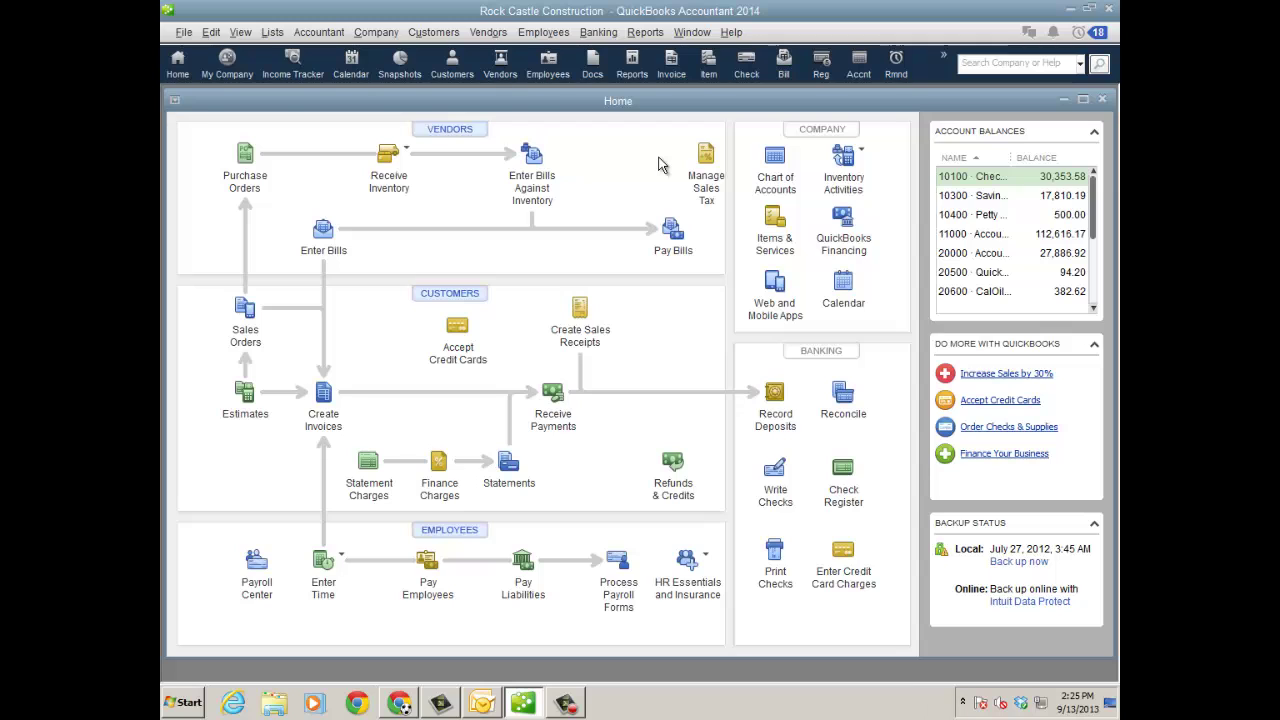
Turn on colored icons with a light background for the Top Icon Bar in Desktop View preferences and look over the color schemes.
left_click(211, 32)
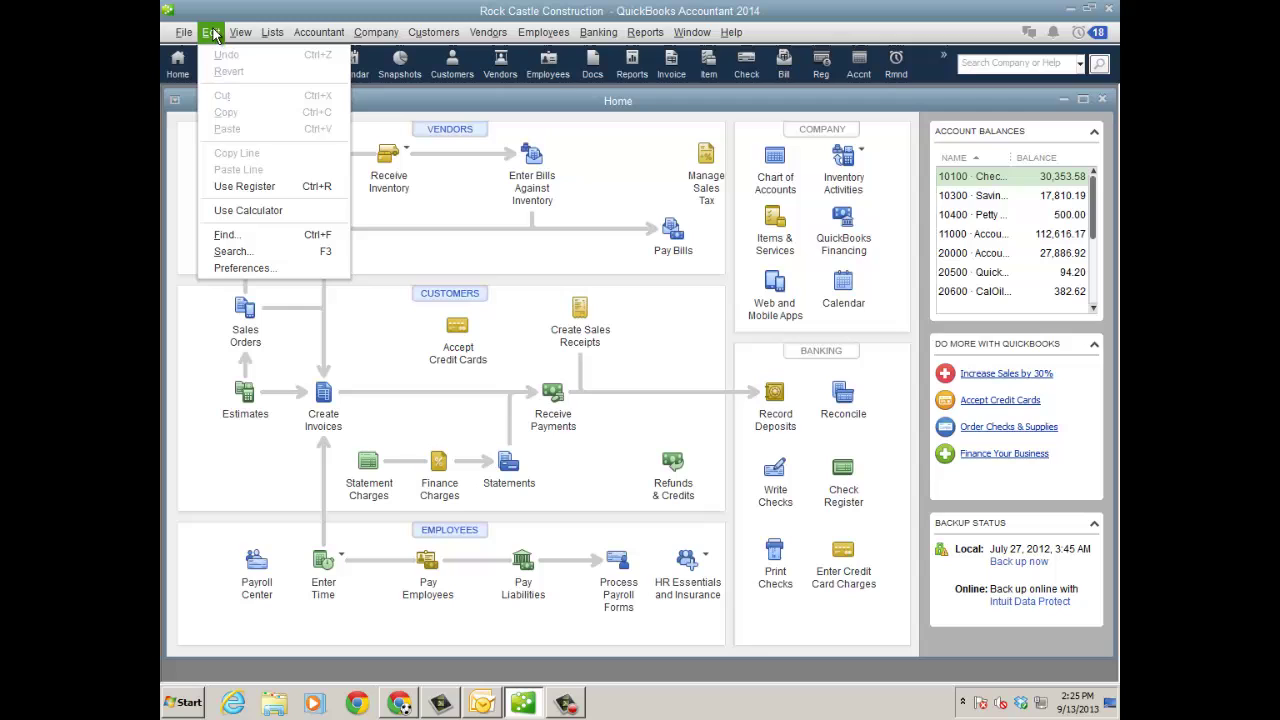
left_click(656, 166)
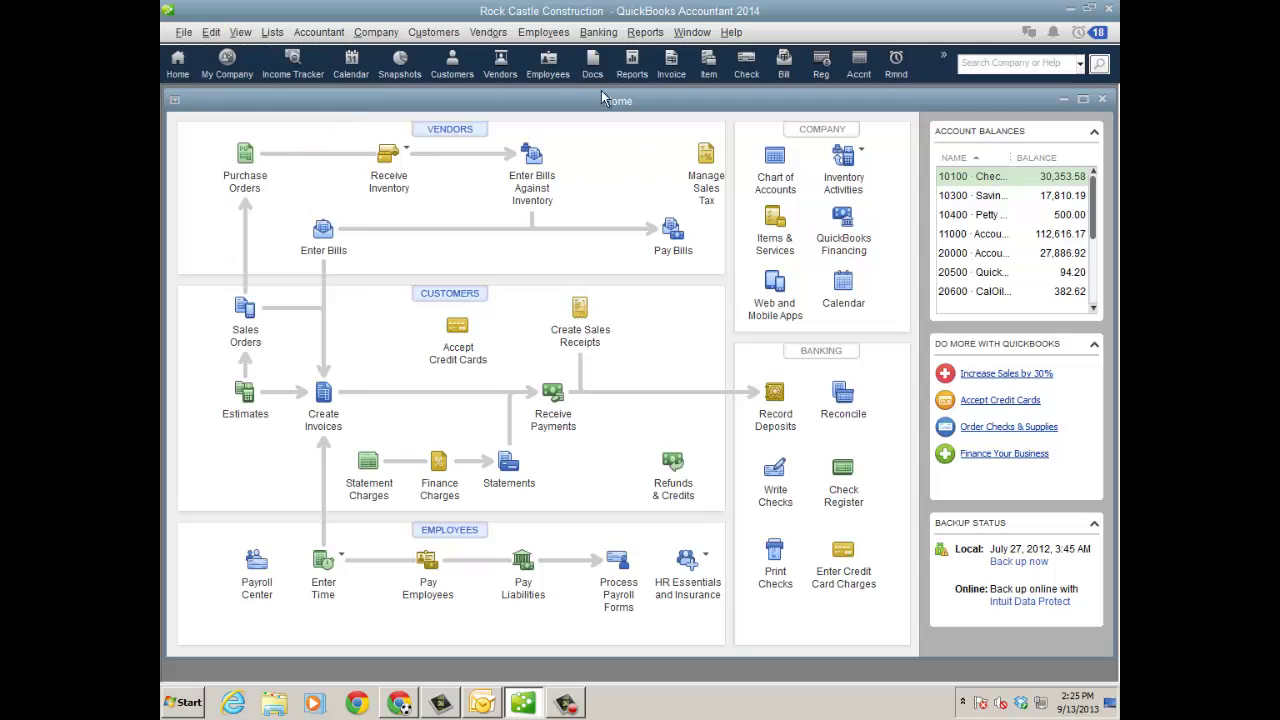
left_click(211, 32)
left_click(244, 268)
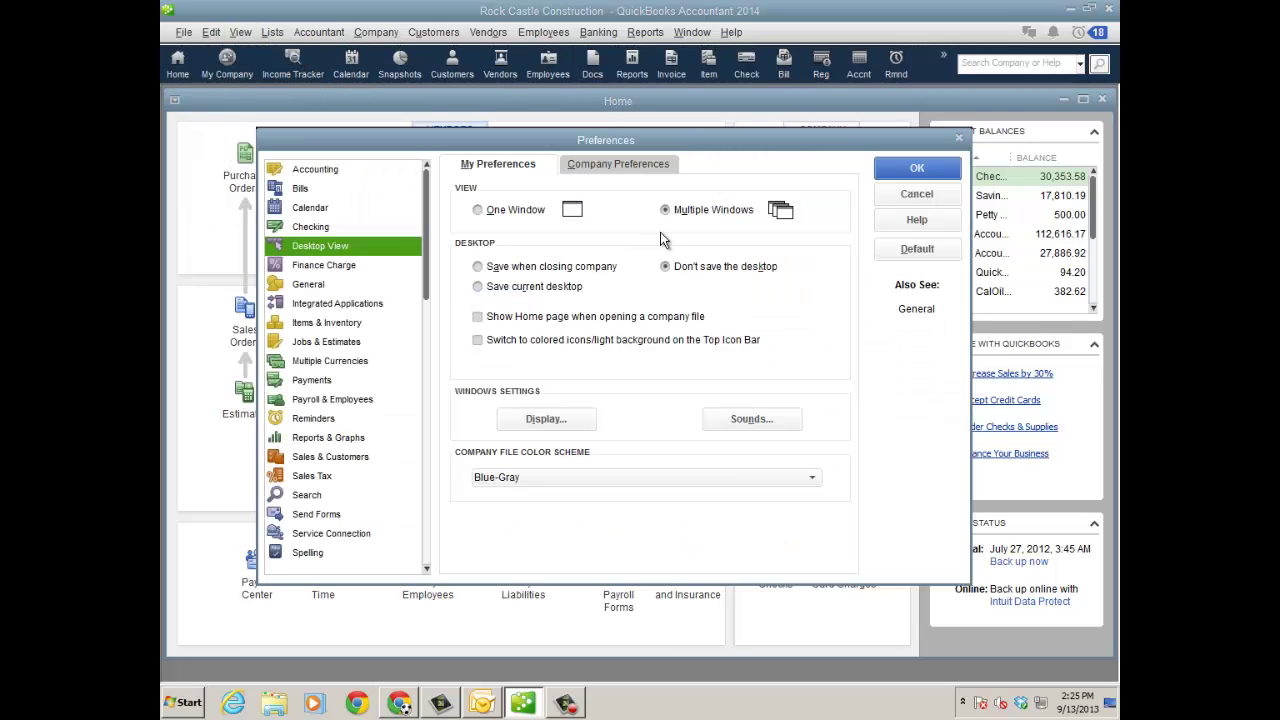
left_click(478, 341)
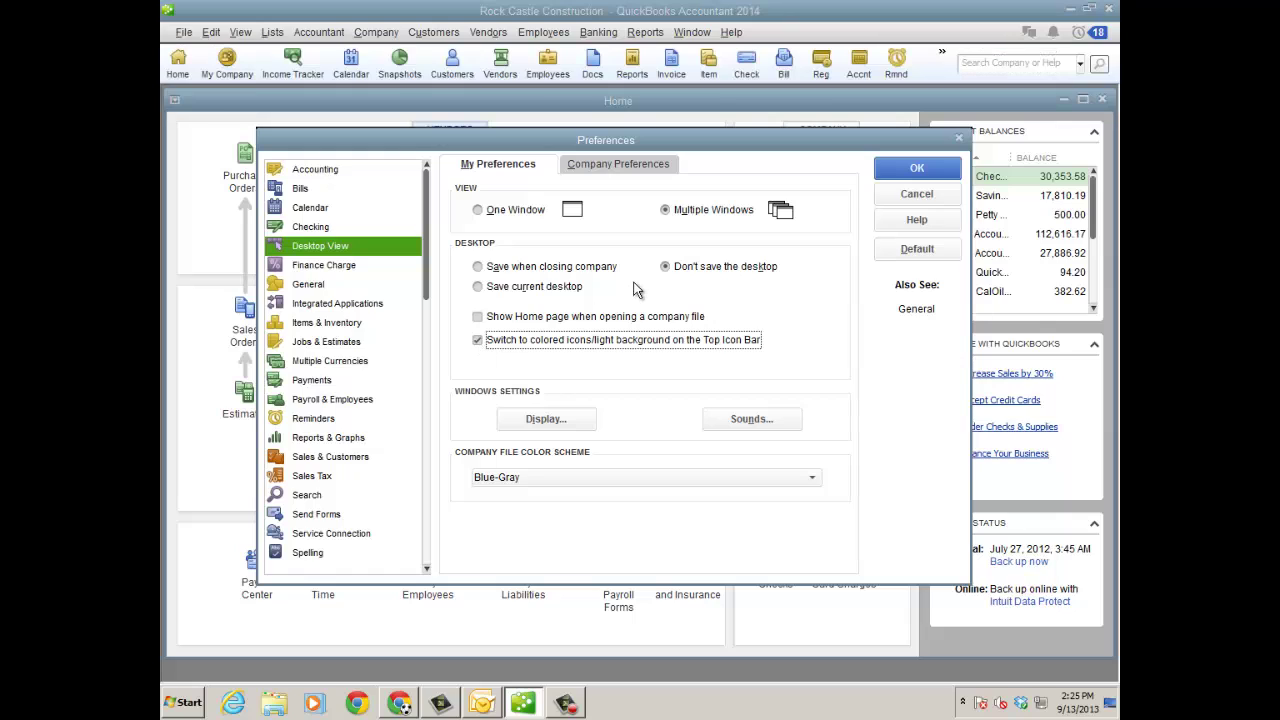
left_click(811, 478)
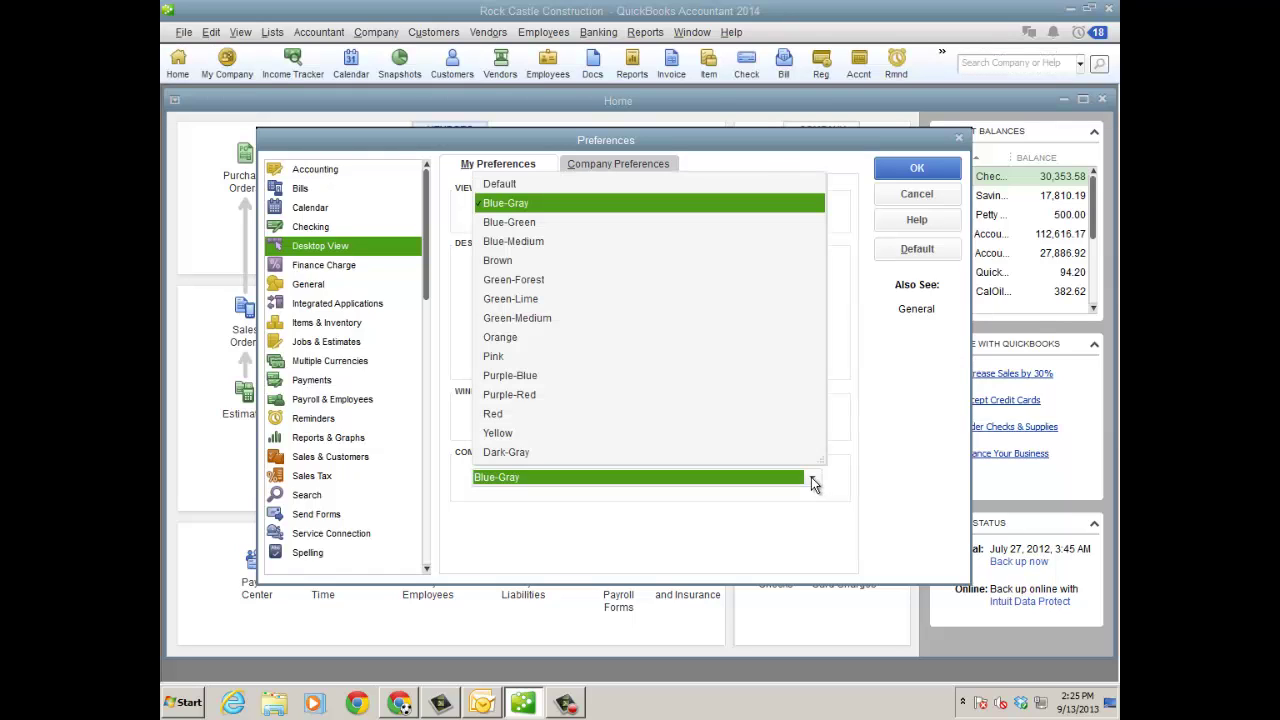
left_click(867, 424)
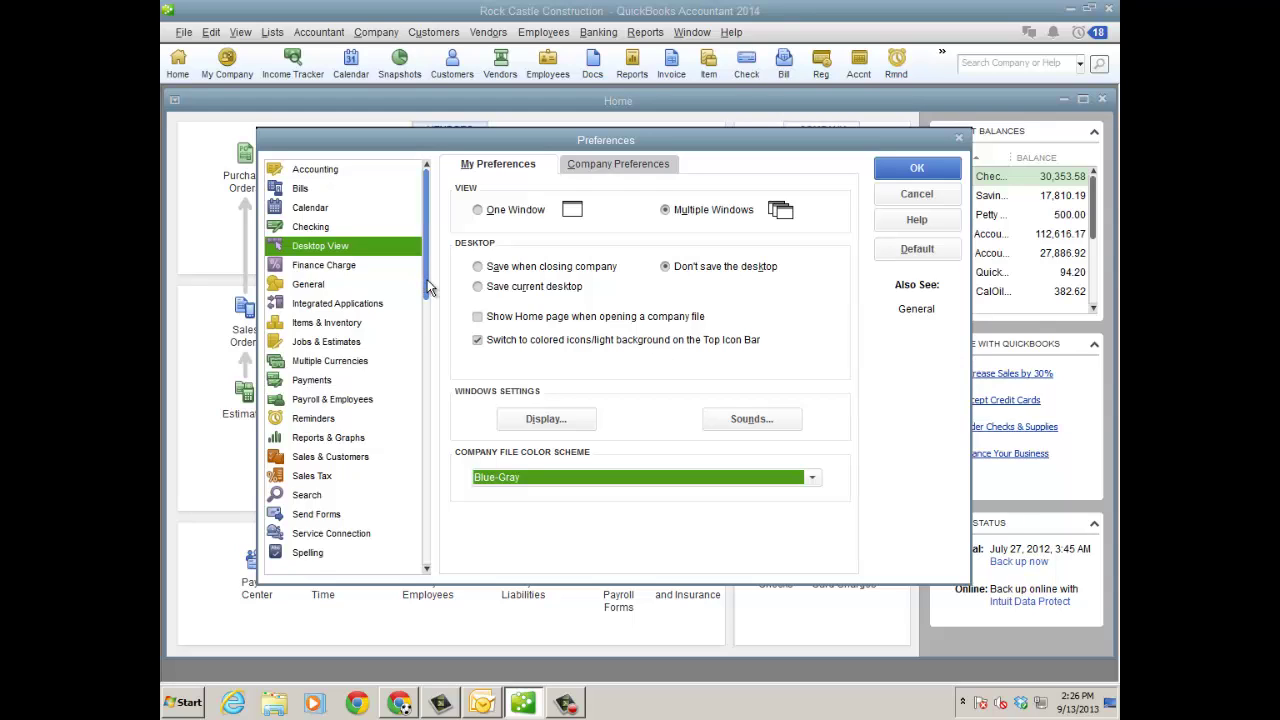
Open the company-level Send Forms preferences, declining to save the Desktop View changes, and review the form types available for email templates.
left_click_drag(427, 280, 430, 558)
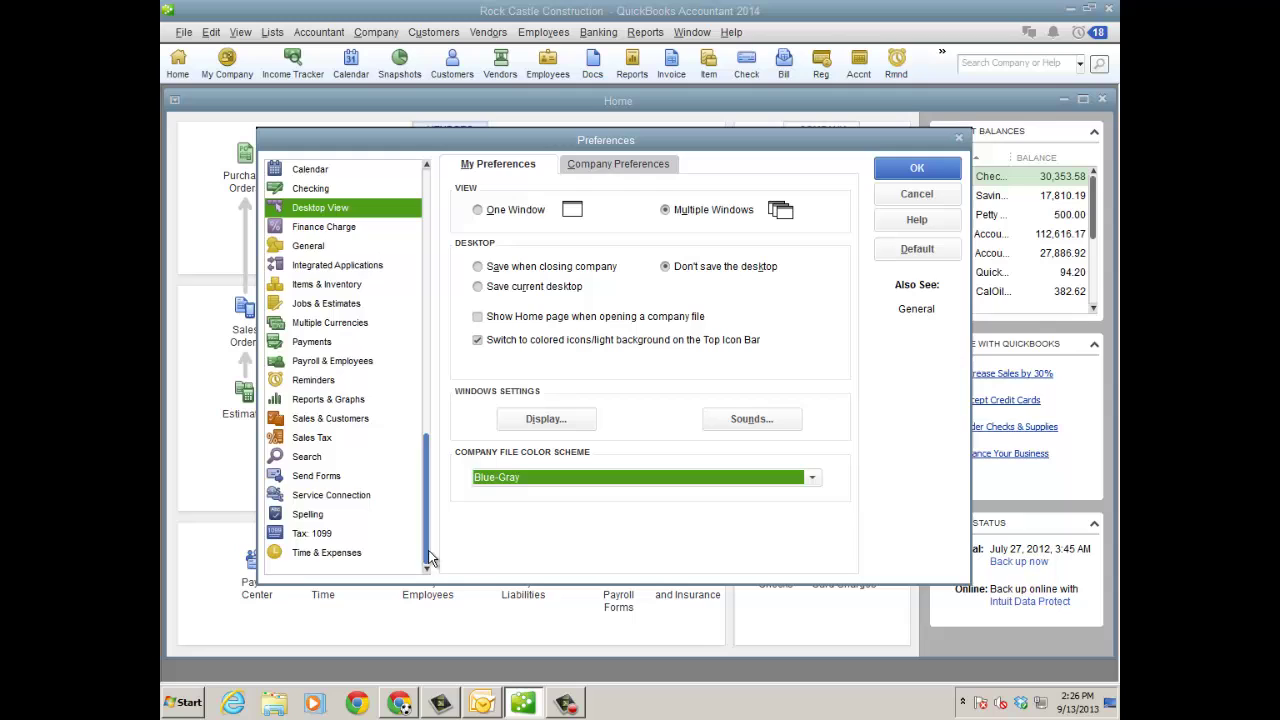
left_click(336, 475)
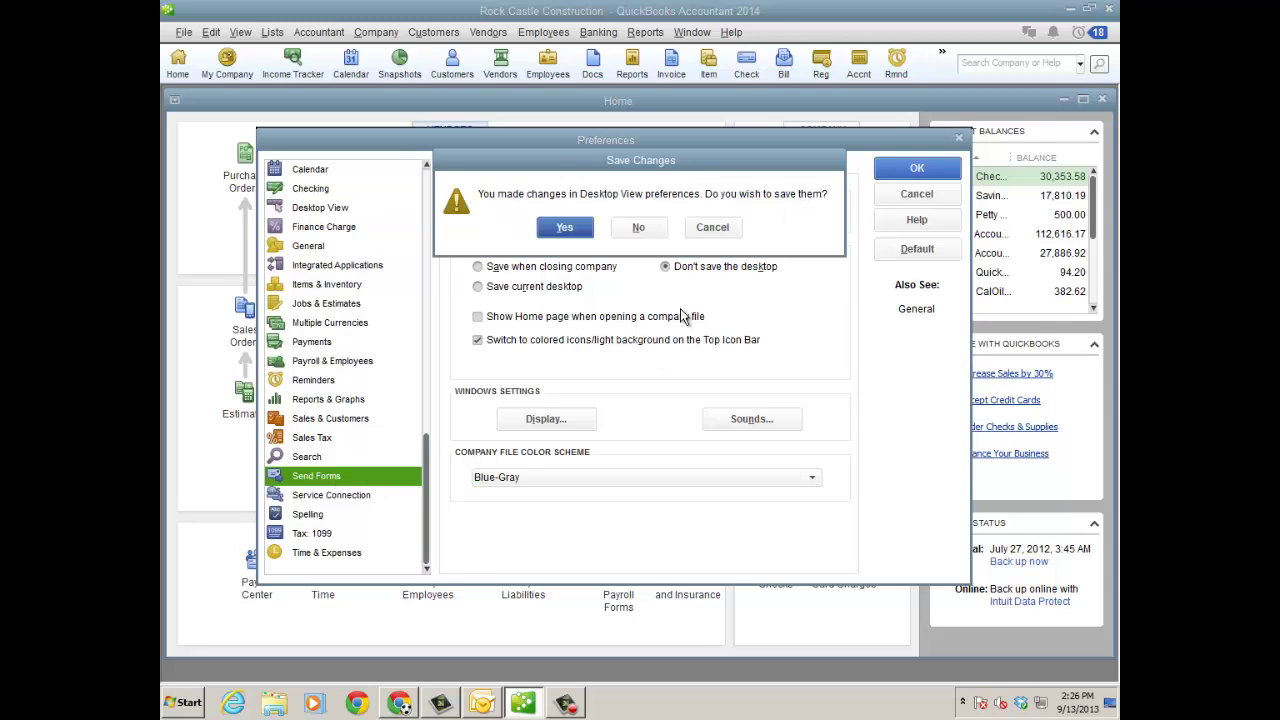
left_click(631, 230)
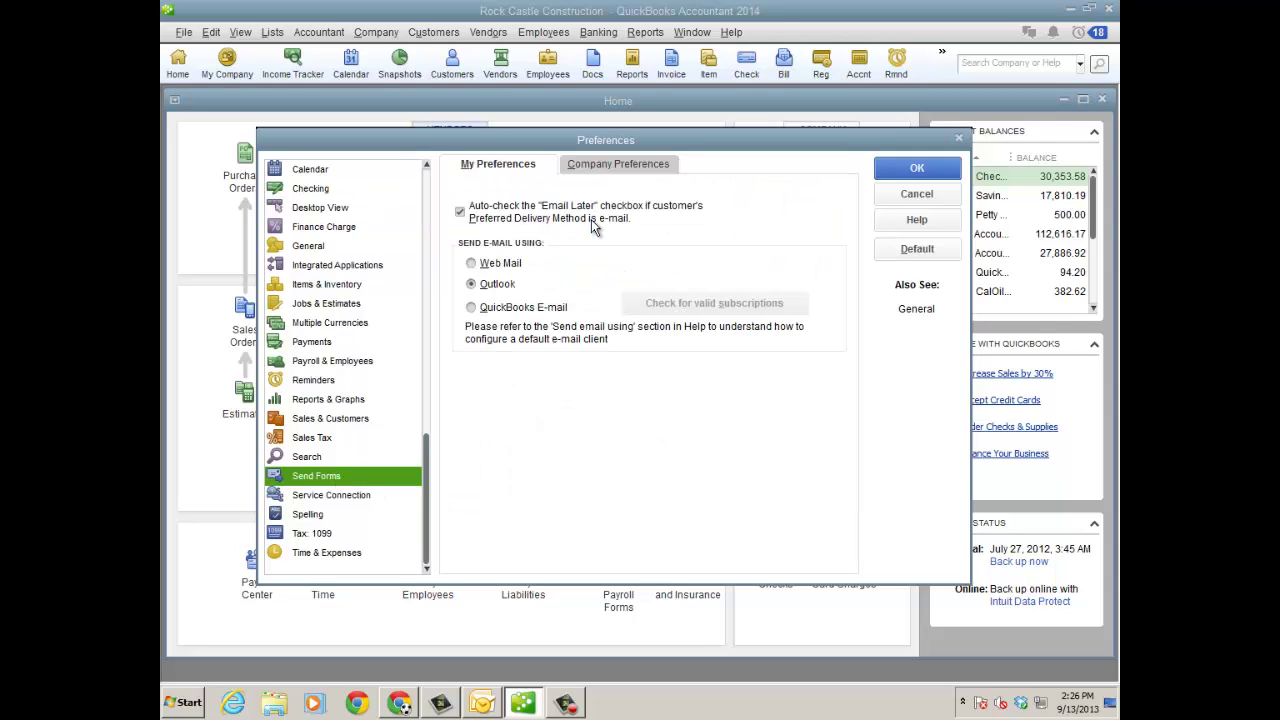
left_click(617, 164)
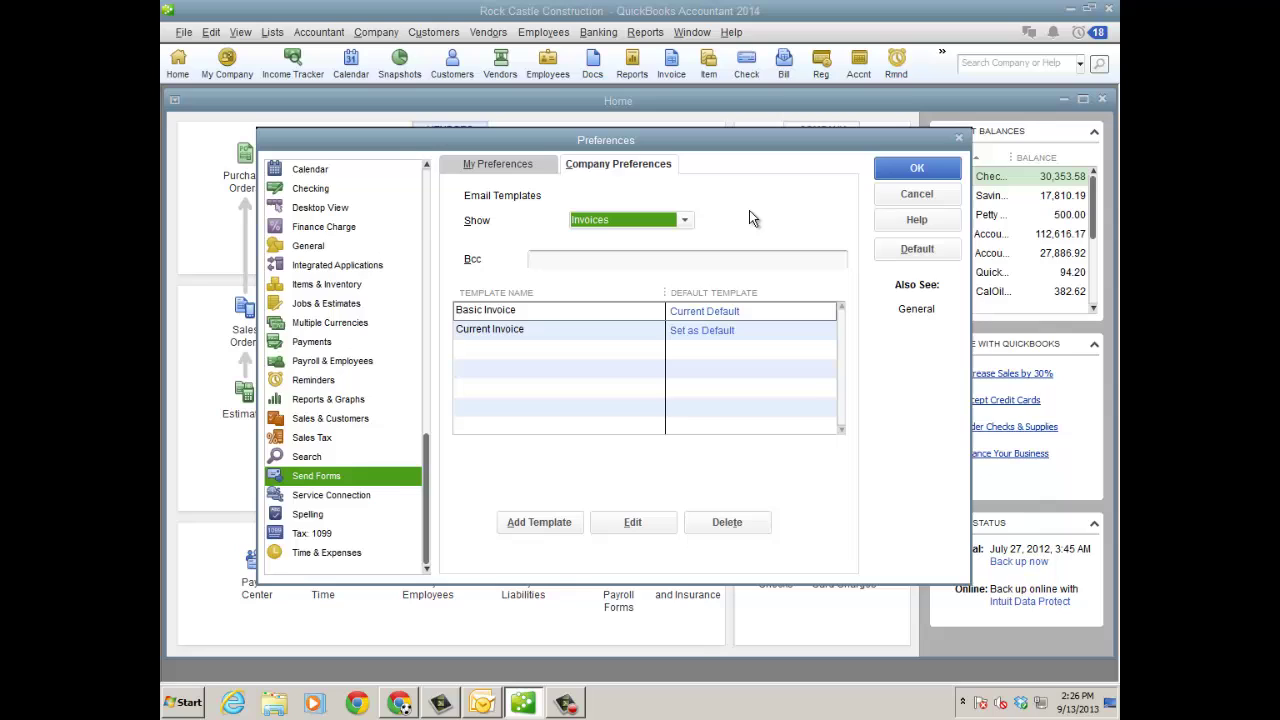
left_click(686, 222)
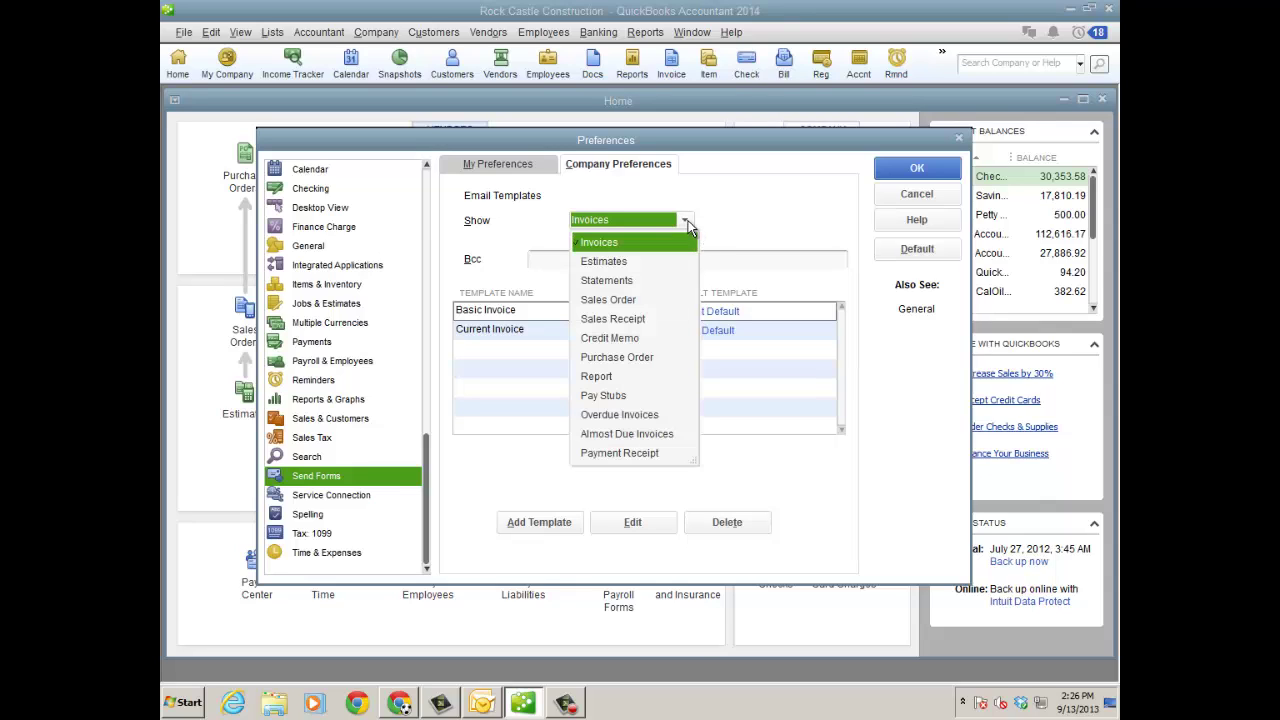
left_click(737, 217)
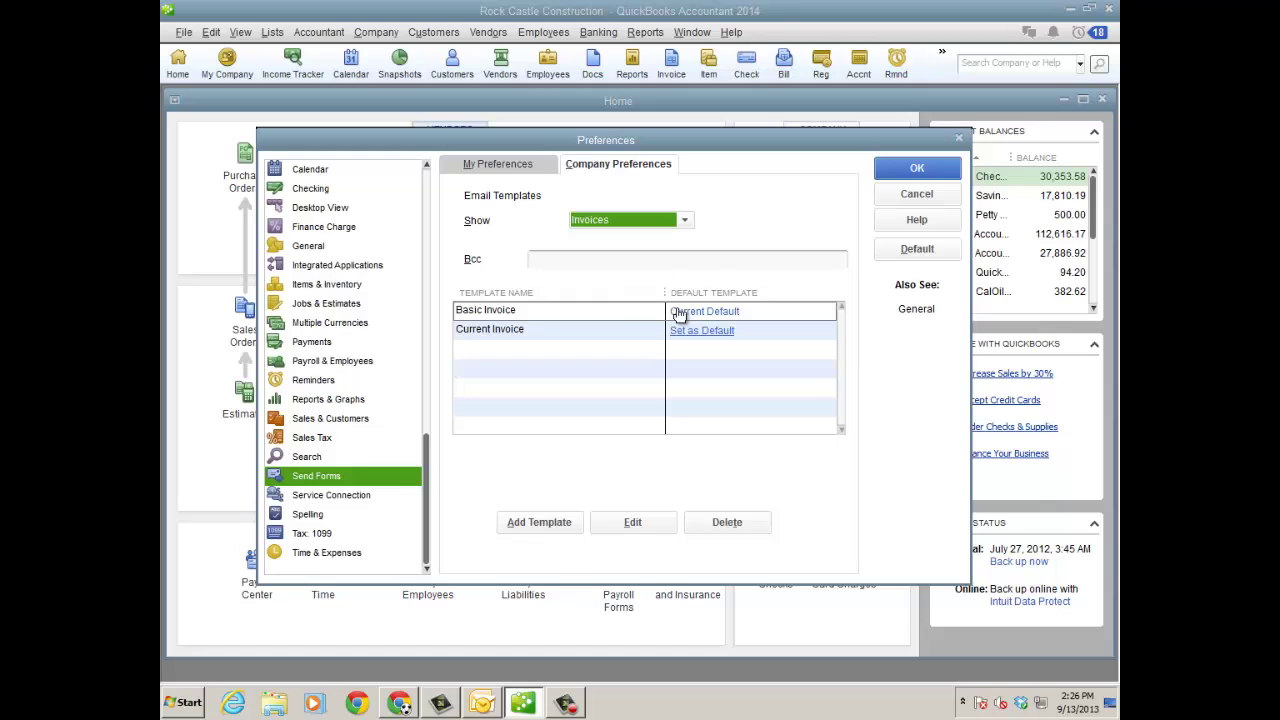
Examine the Basic Invoice email template's message and insertable fields, leaving the template without saving.
left_click(608, 310)
left_click(650, 527)
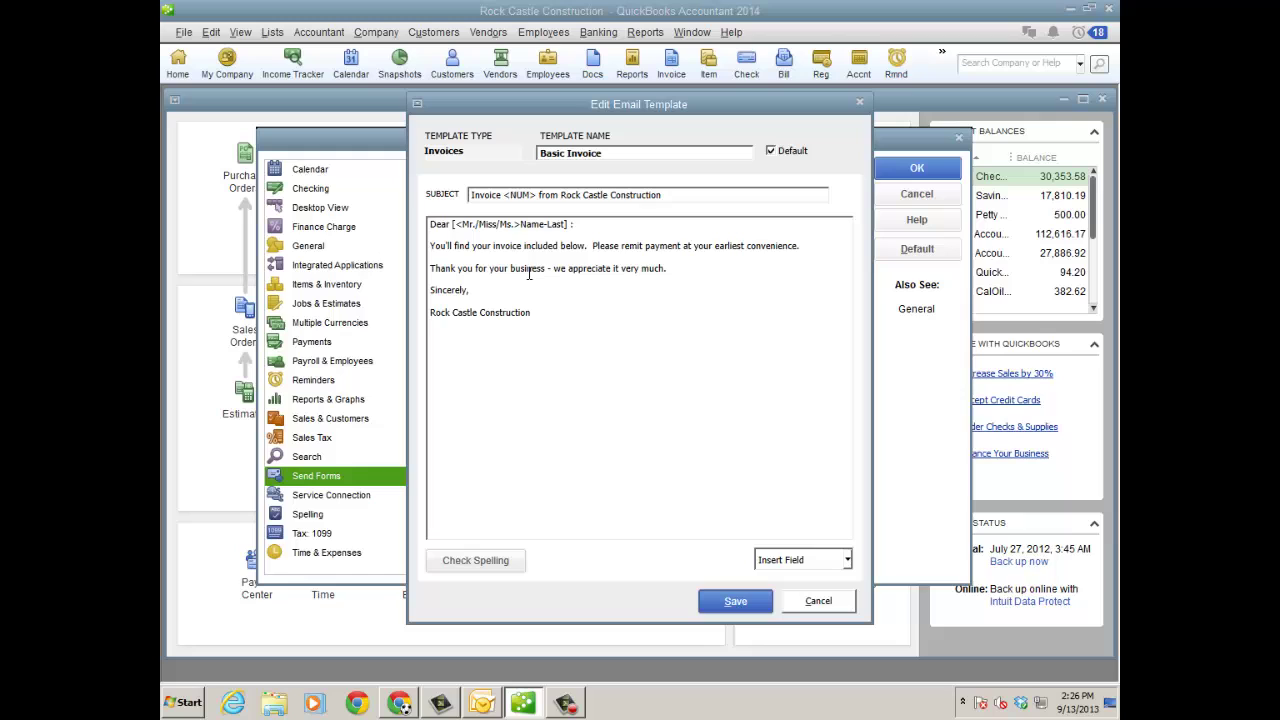
left_click_drag(543, 314, 390, 224)
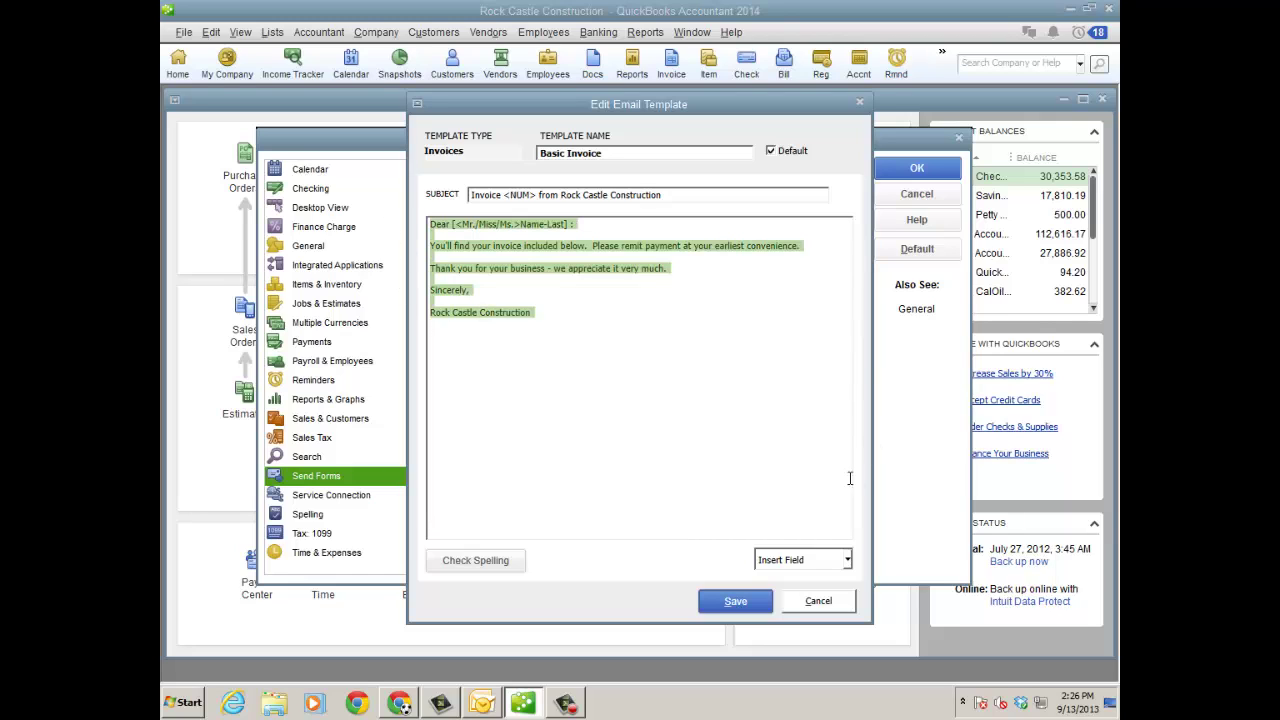
left_click(847, 562)
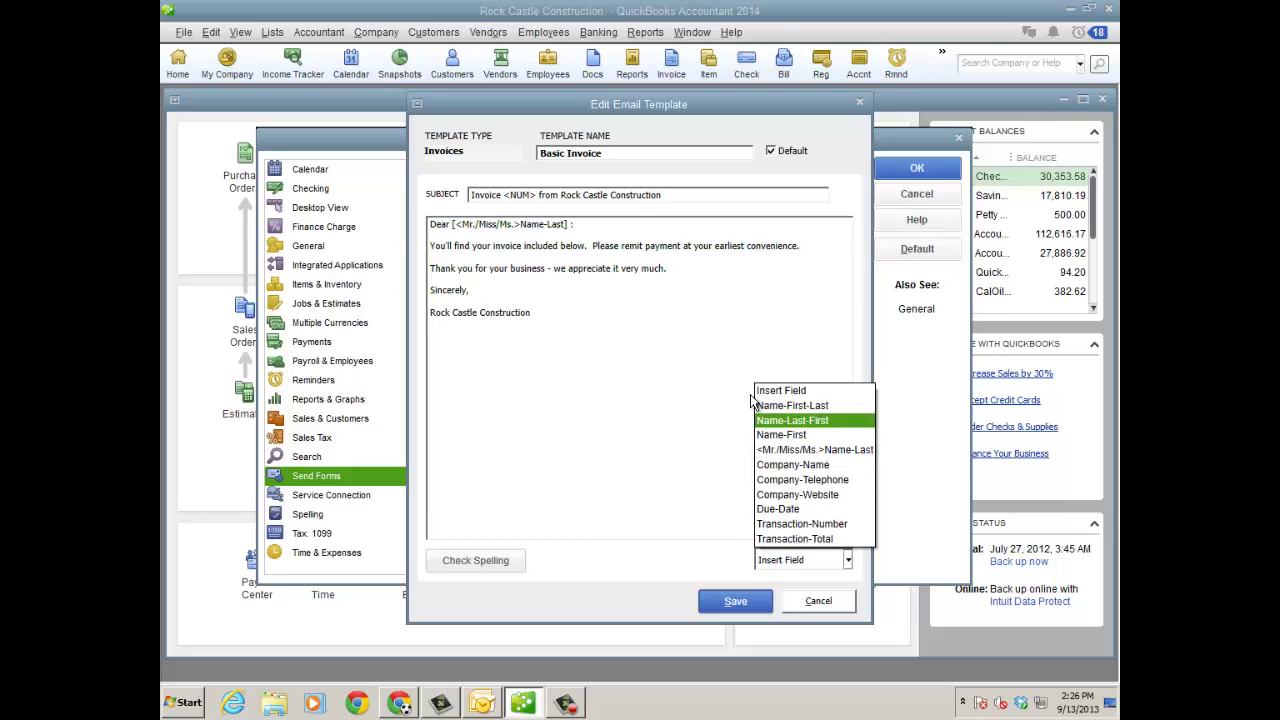
left_click(765, 456)
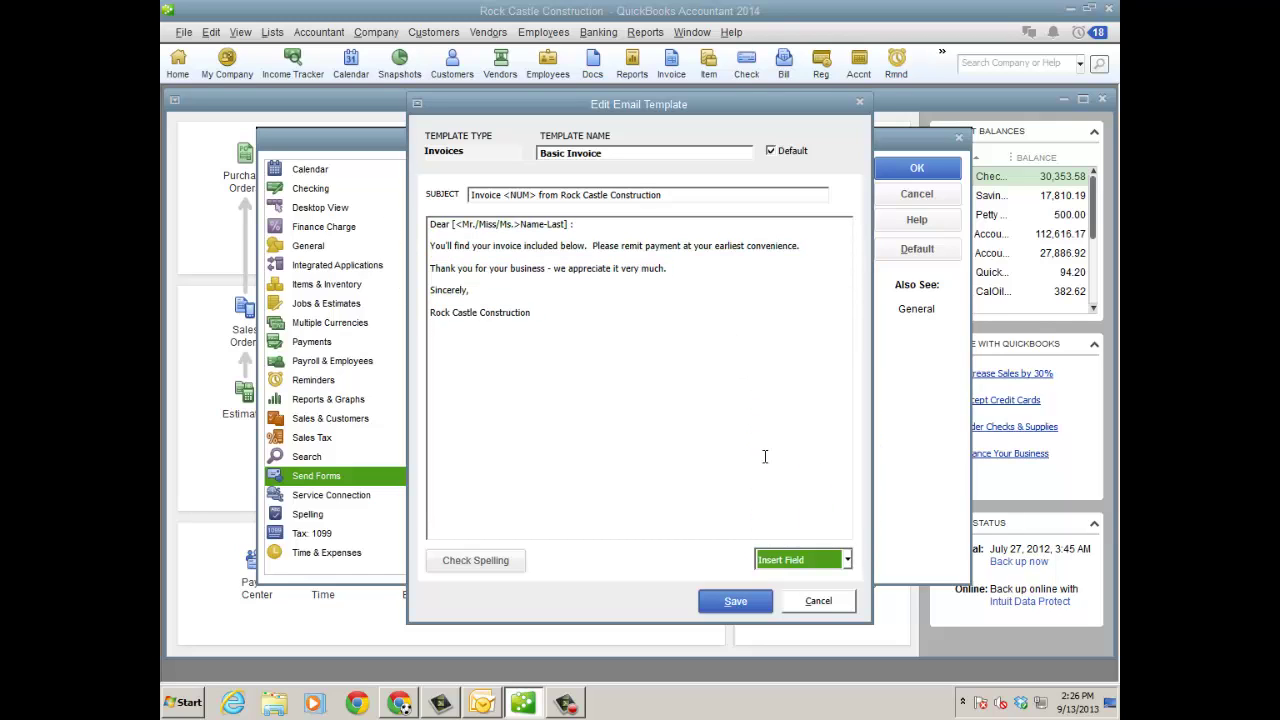
left_click(835, 606)
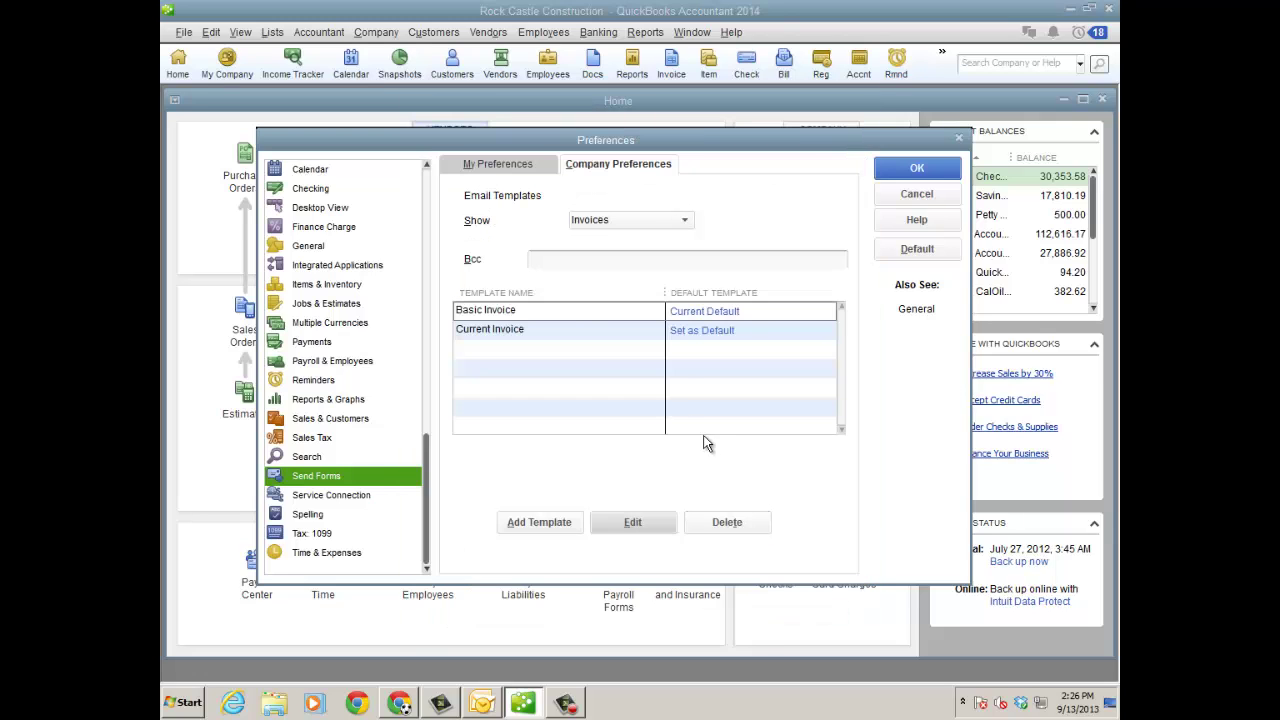
Examine the Current Invoice email template's message with its inserted fields, and close the template and the preferences.
left_click(571, 334)
left_click(633, 522)
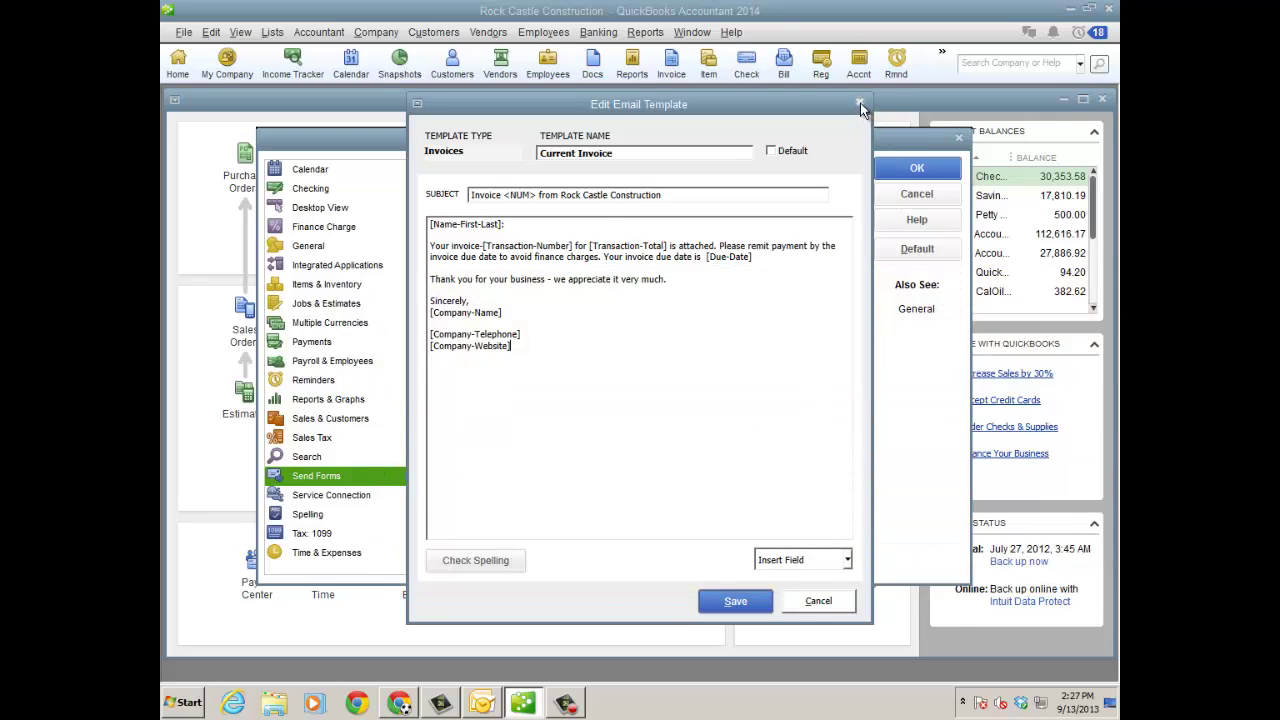
left_click(859, 104)
left_click(905, 170)
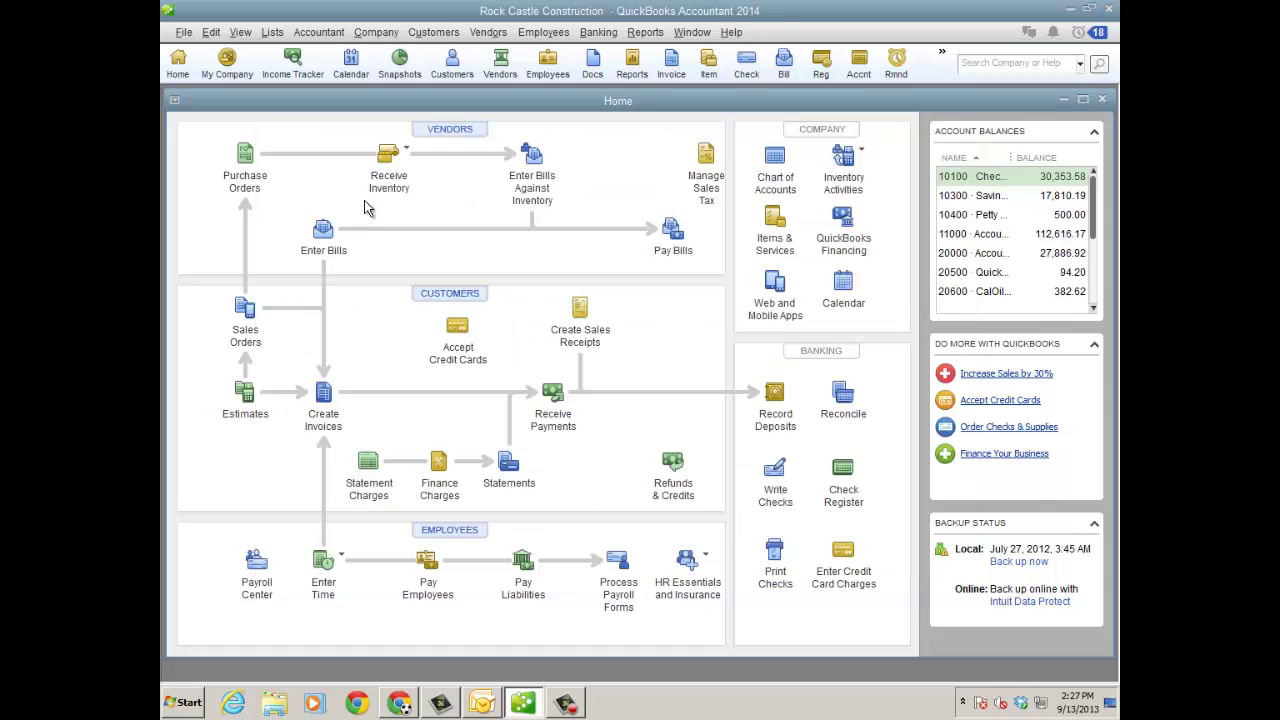
Review the queued Send Forms emails and available invoice templates, keep Current Invoice for invoice 1102, and close the window without sending.
left_click(184, 32)
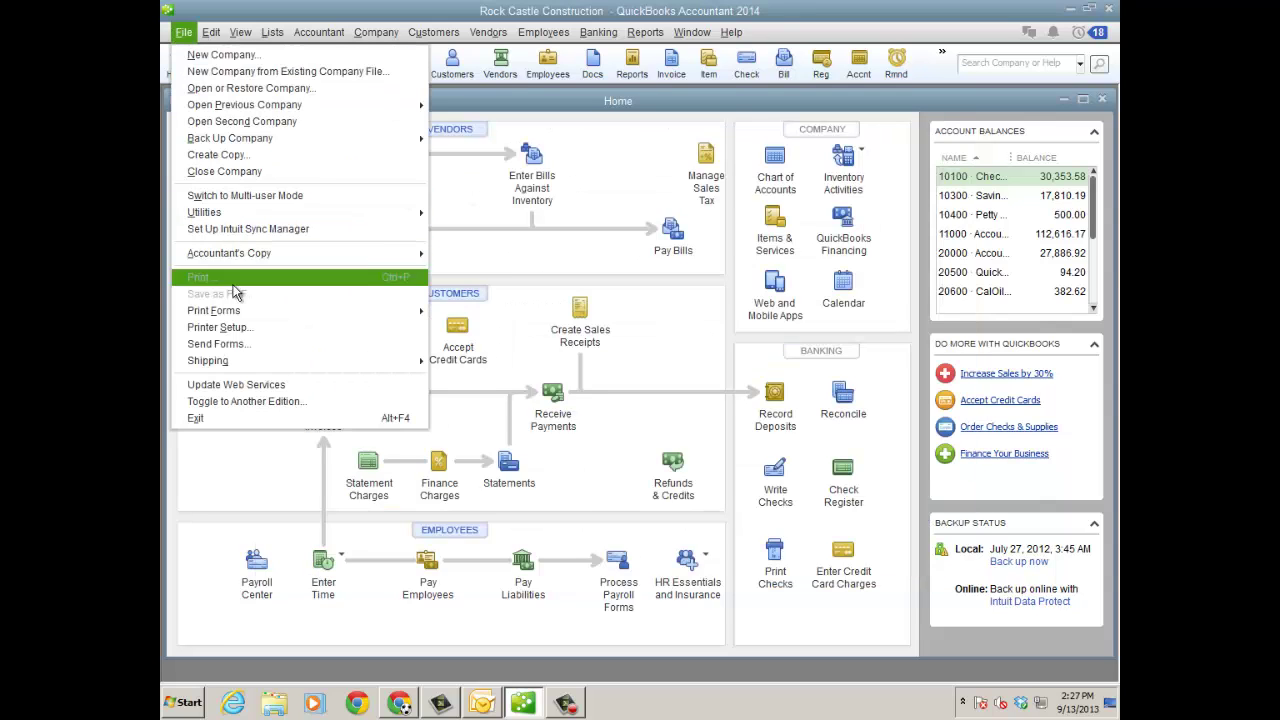
left_click(243, 345)
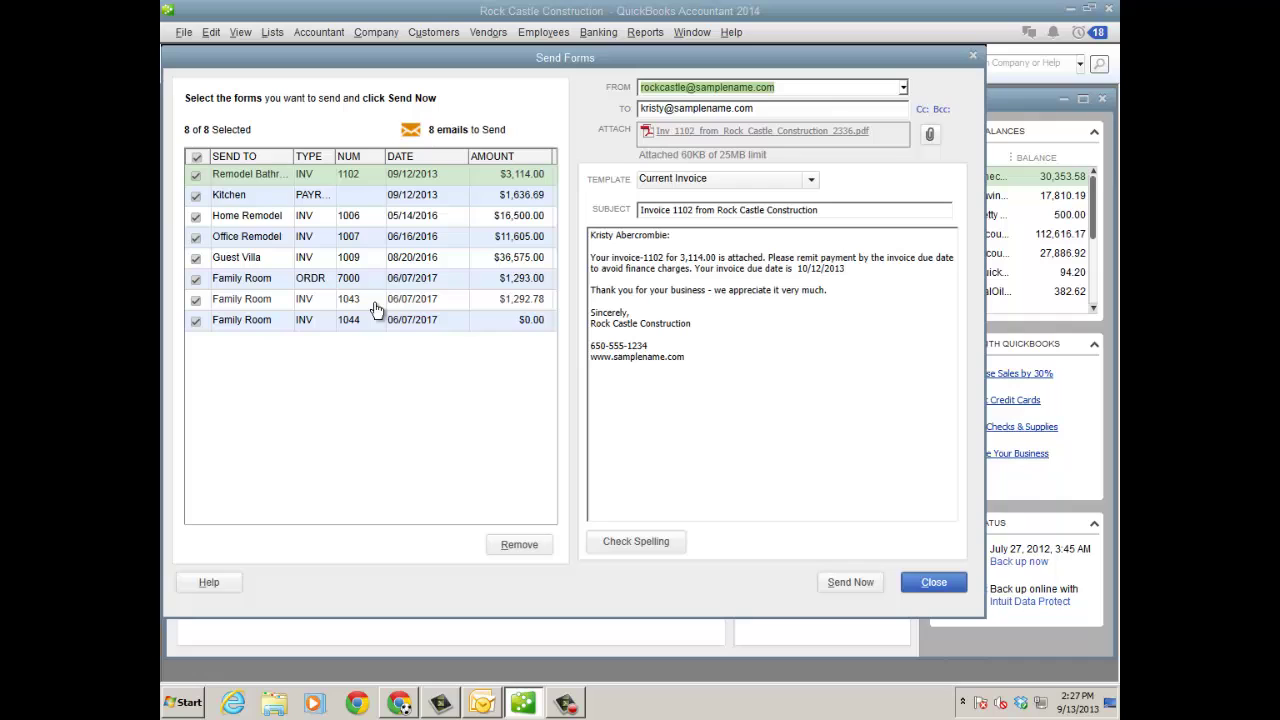
left_click(811, 180)
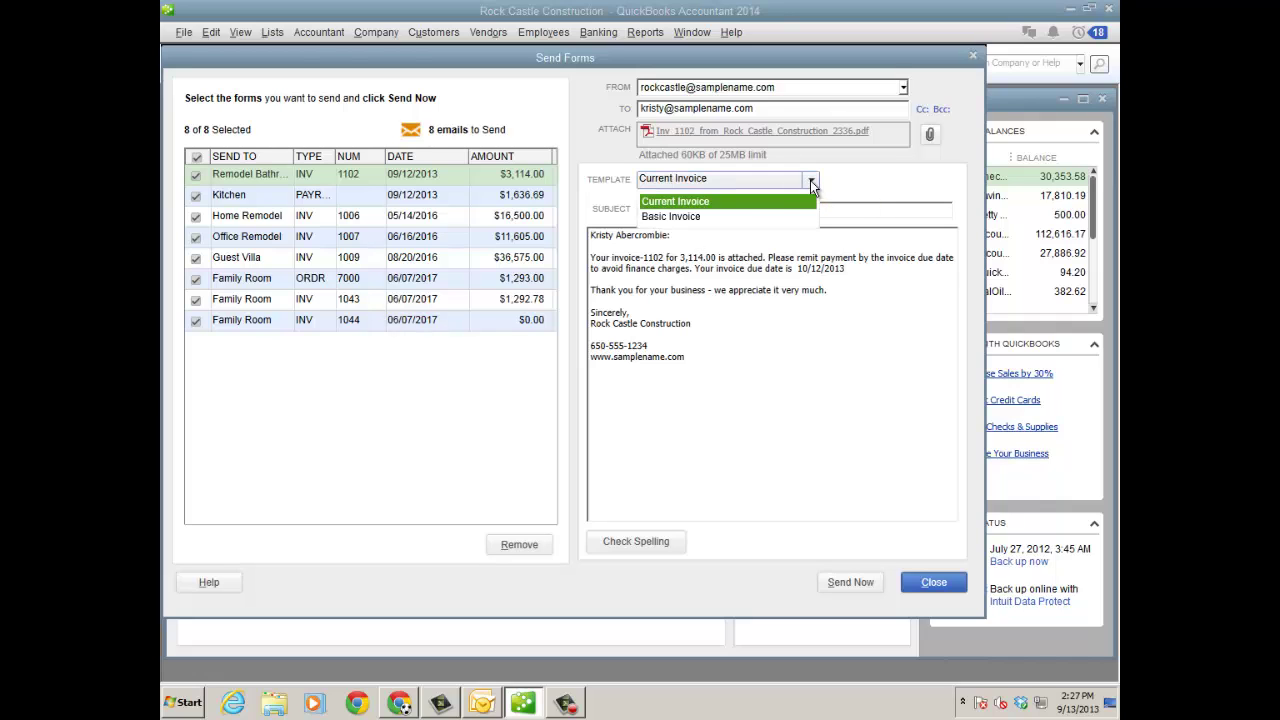
left_click(743, 204)
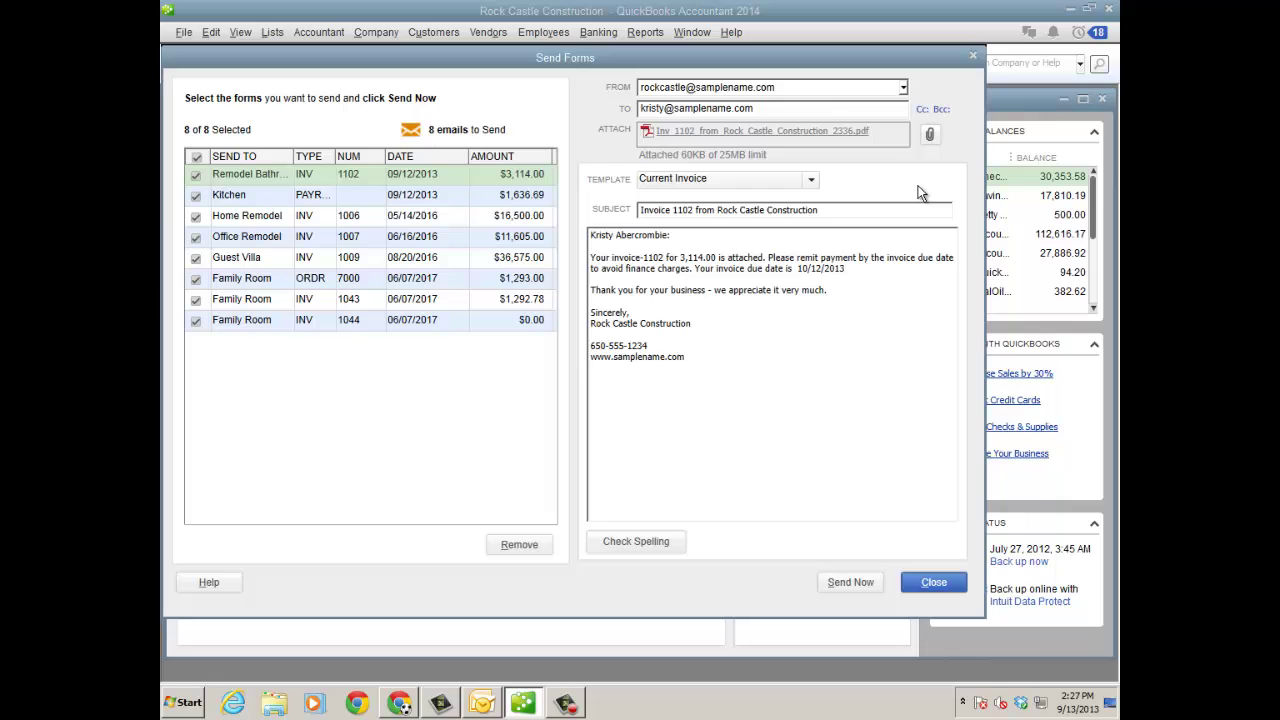
left_click(930, 582)
Reopen the company-level Send Forms preferences, examine the Current Invoice email template's insertable fields, and cancel out of the template and preferences.
left_click(211, 32)
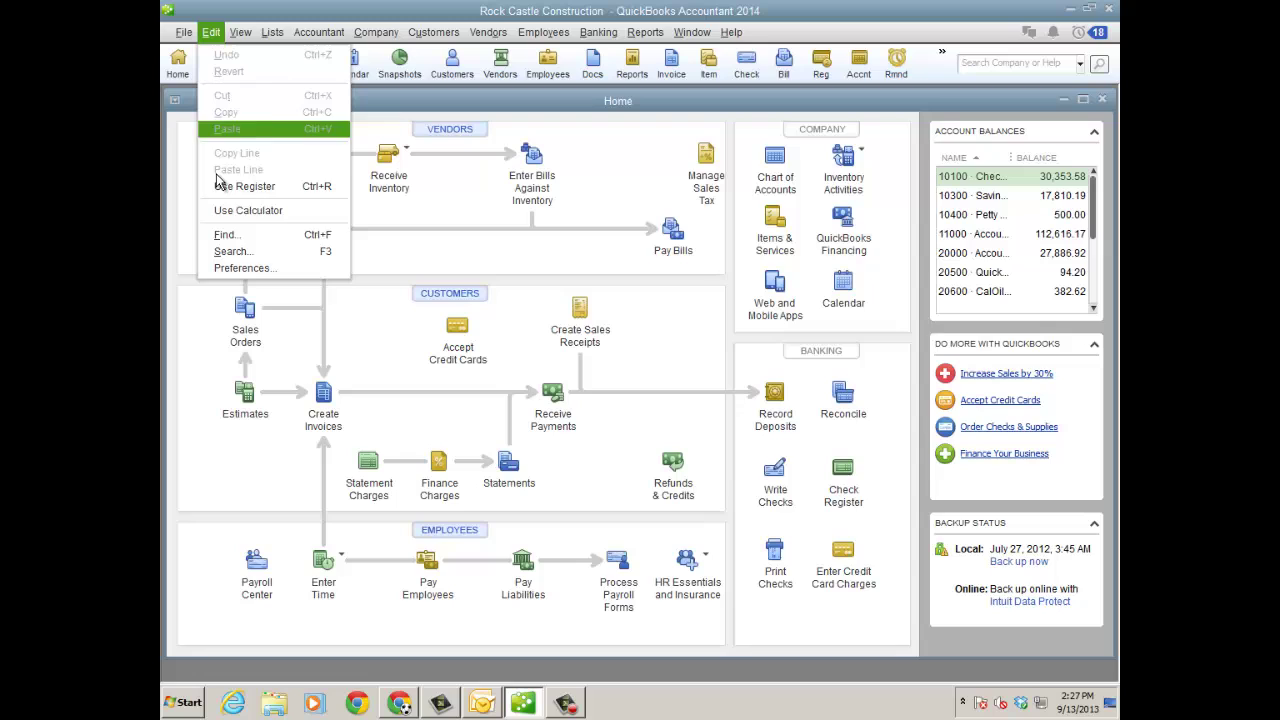
left_click(255, 276)
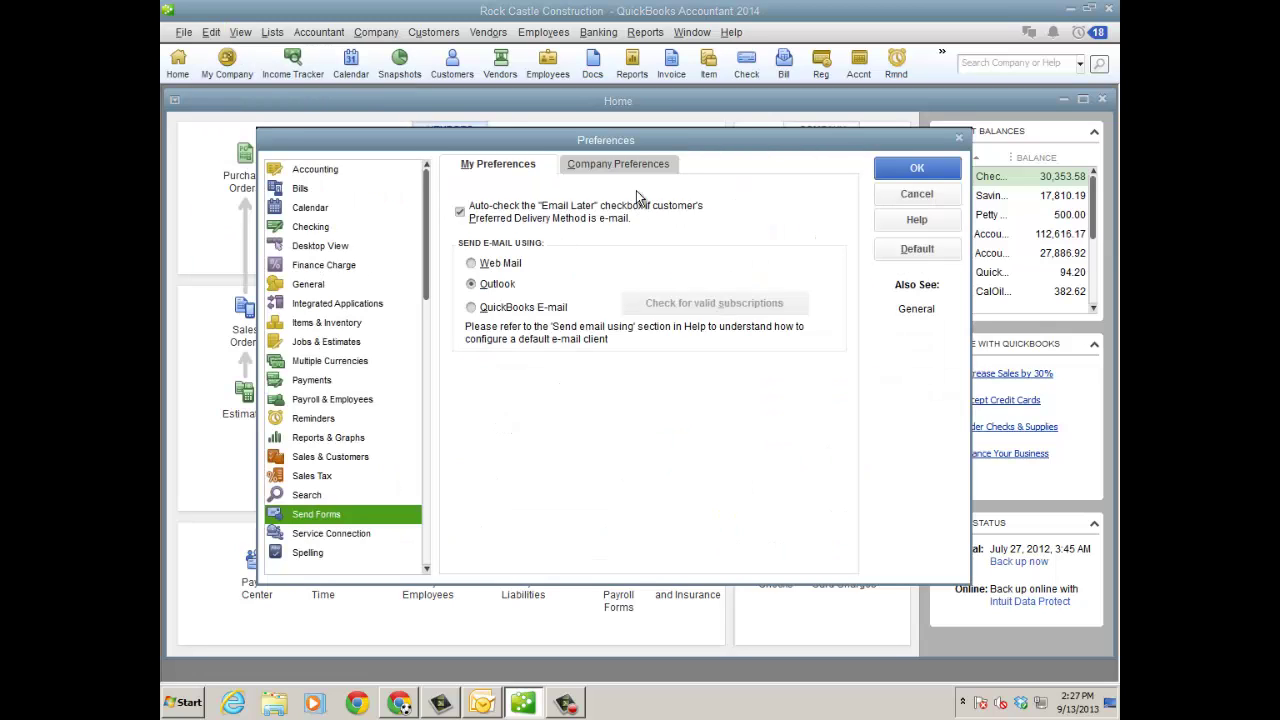
left_click(640, 164)
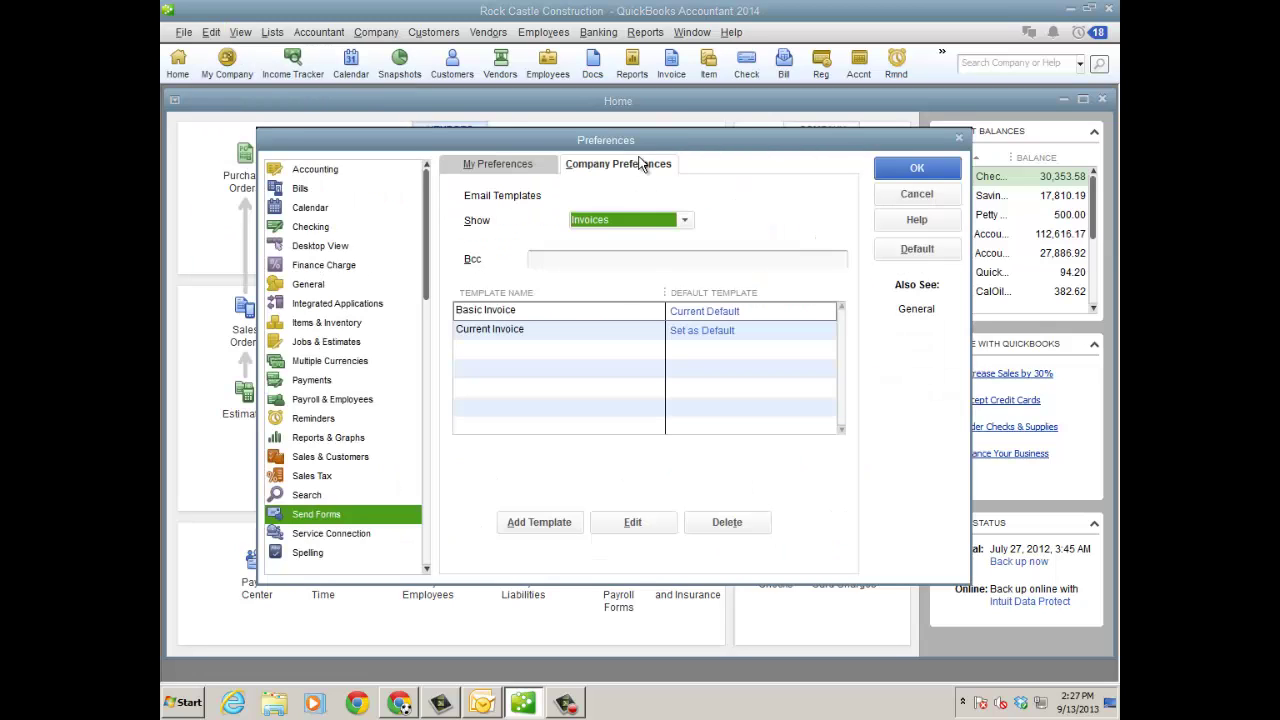
left_click(642, 332)
left_click(644, 521)
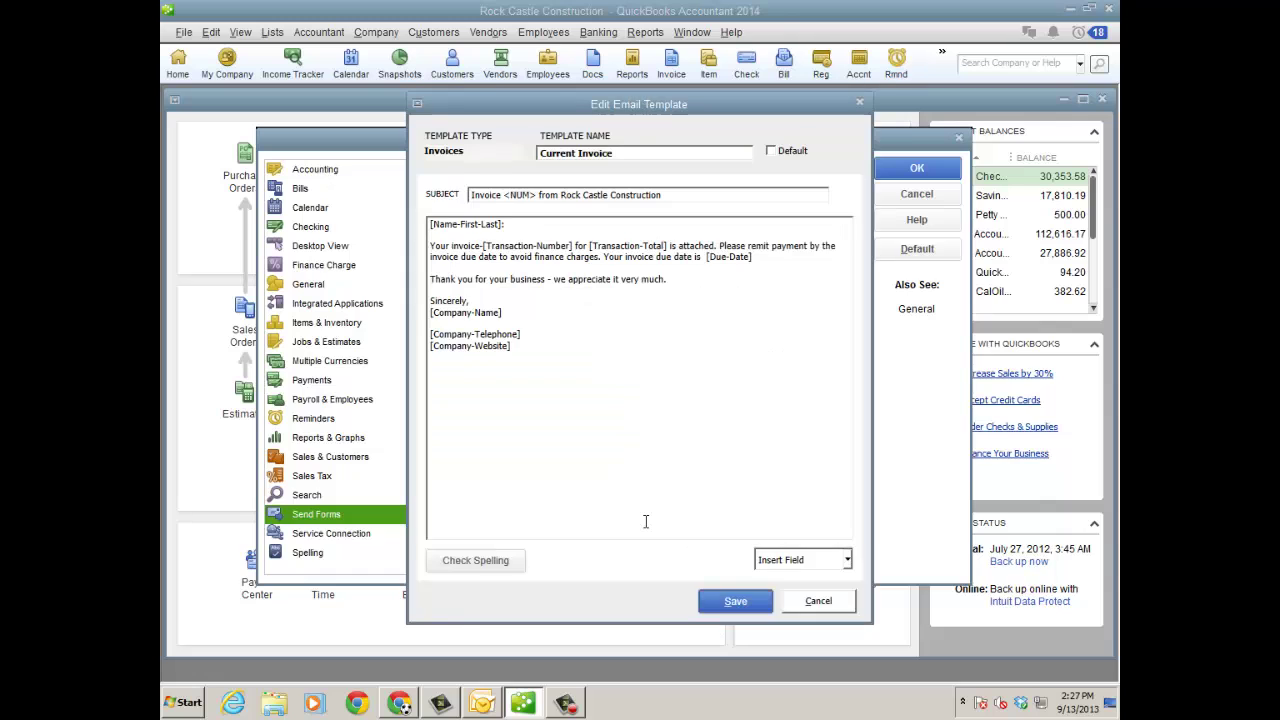
left_click(848, 561)
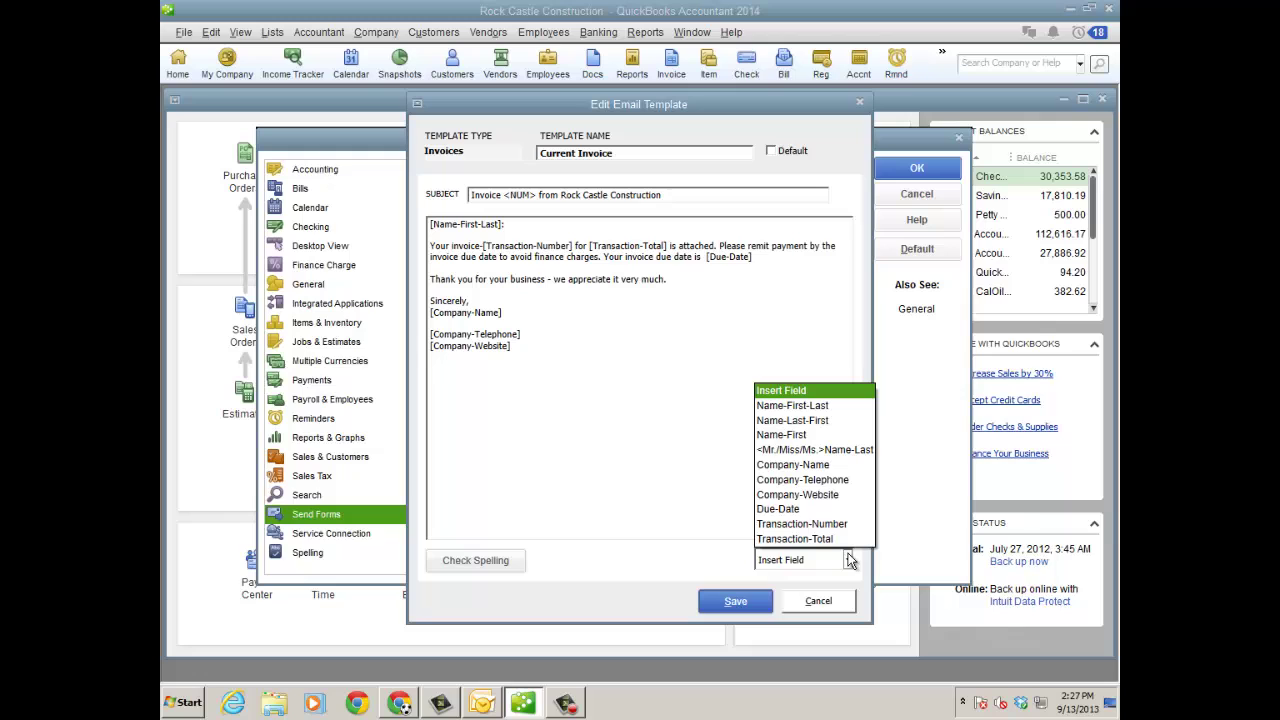
left_click(700, 446)
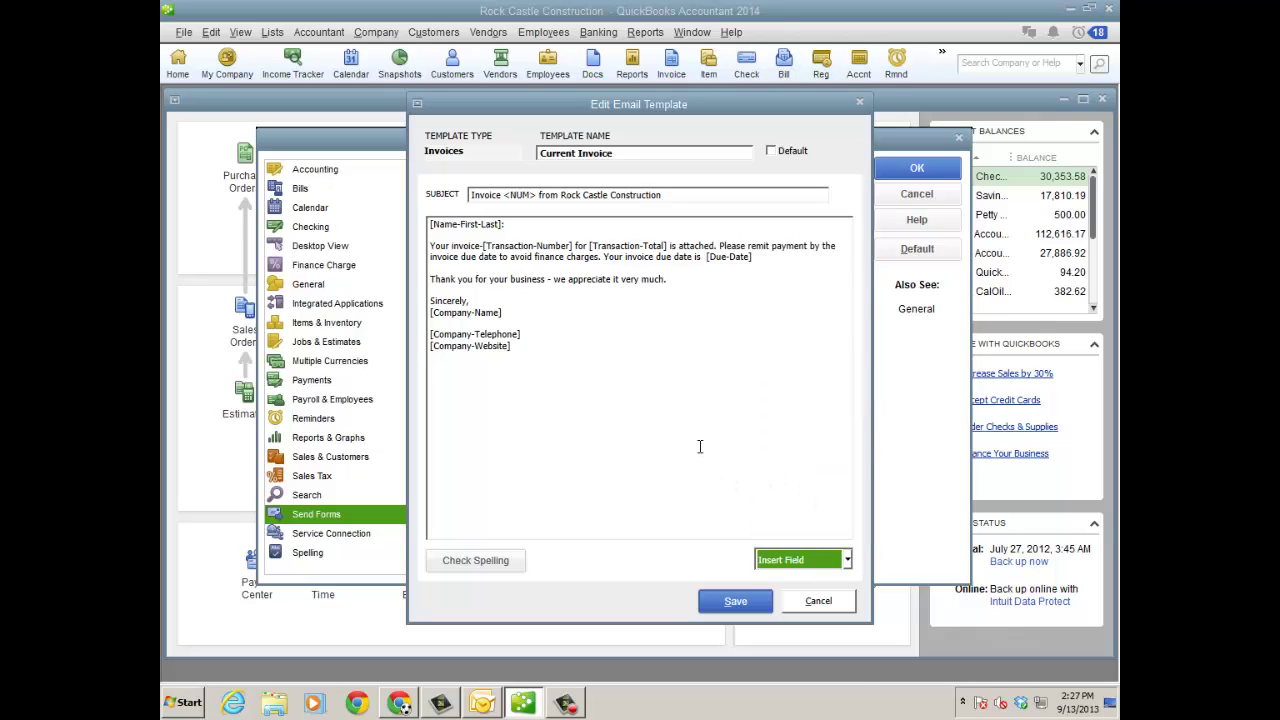
left_click(830, 607)
left_click(916, 194)
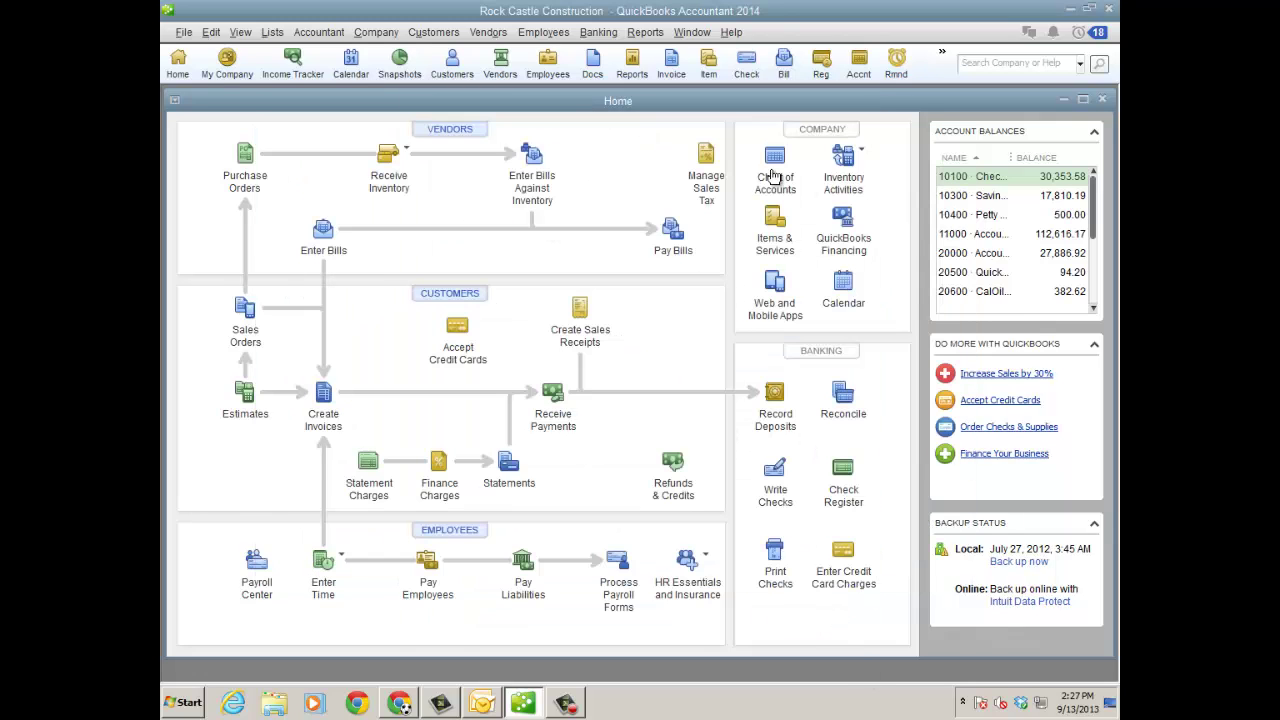
Open the customer invoice form and go back to the previously saved invoice, number 1098.
left_click(433, 32)
left_click(443, 136)
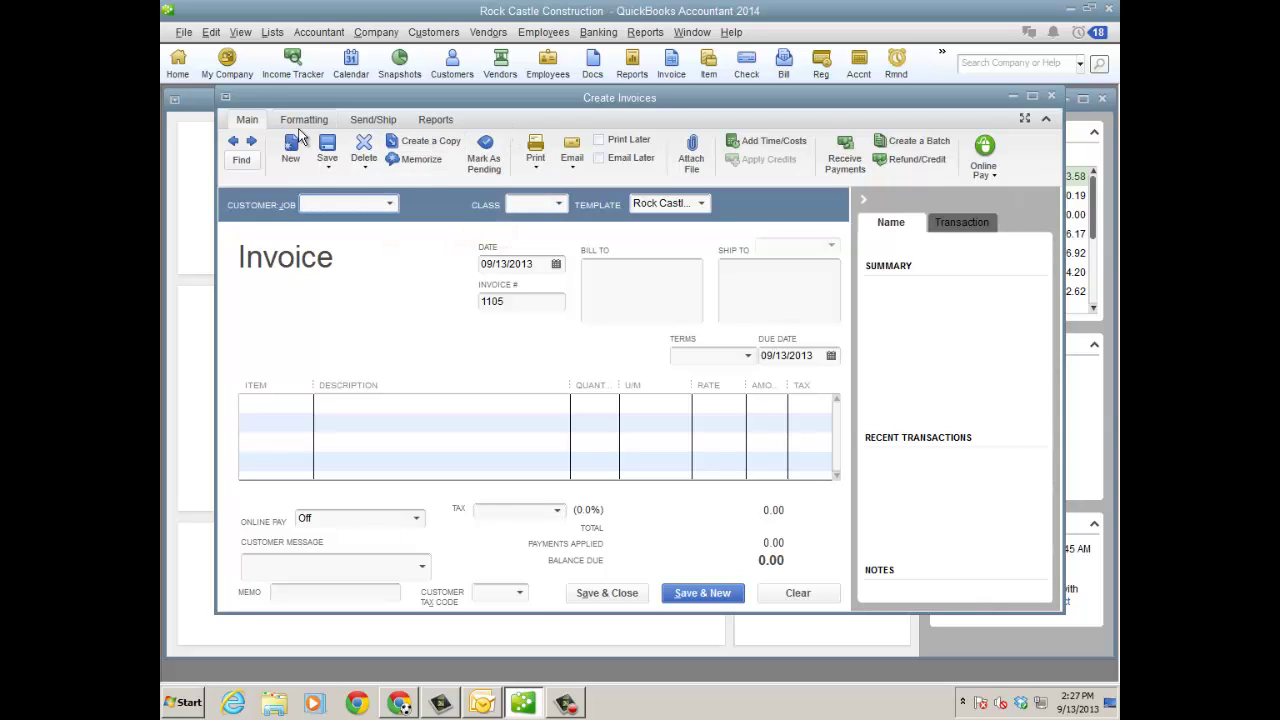
left_click(233, 145)
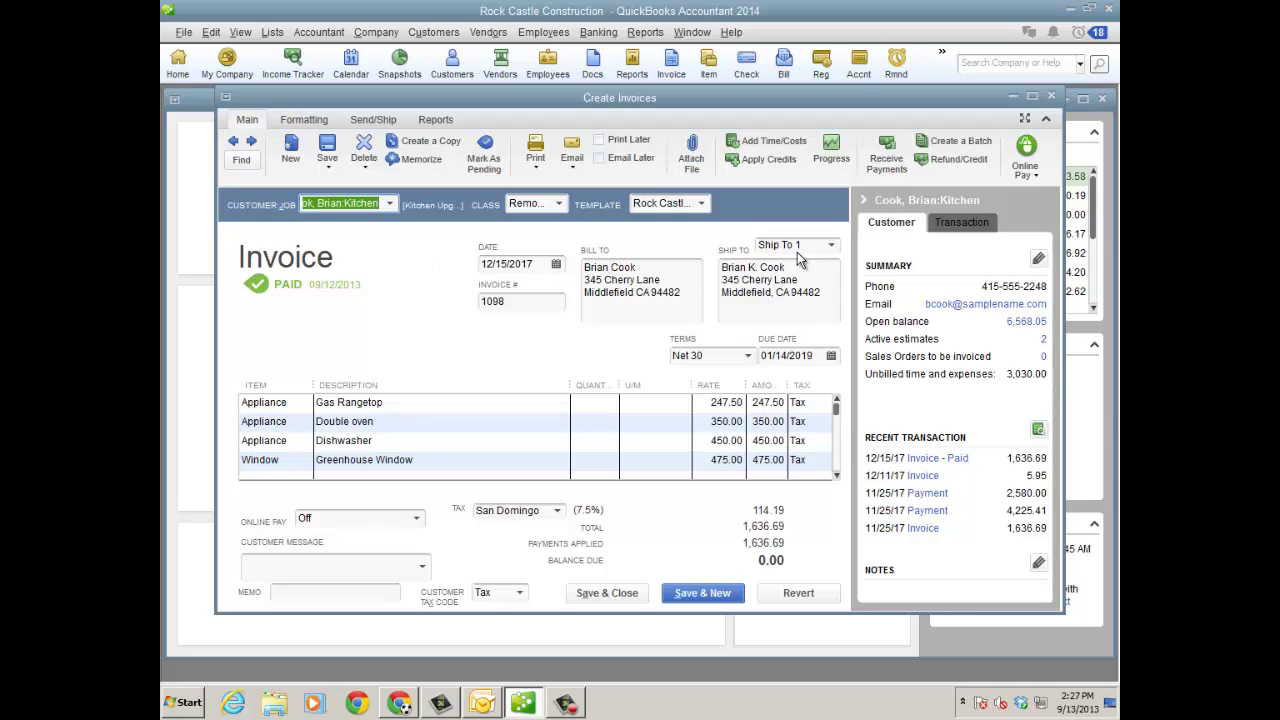
Attach the file 2013 07 01 v2 Harmony Ramp.pptx from the computer to the invoice and finish the attachments.
left_click(692, 152)
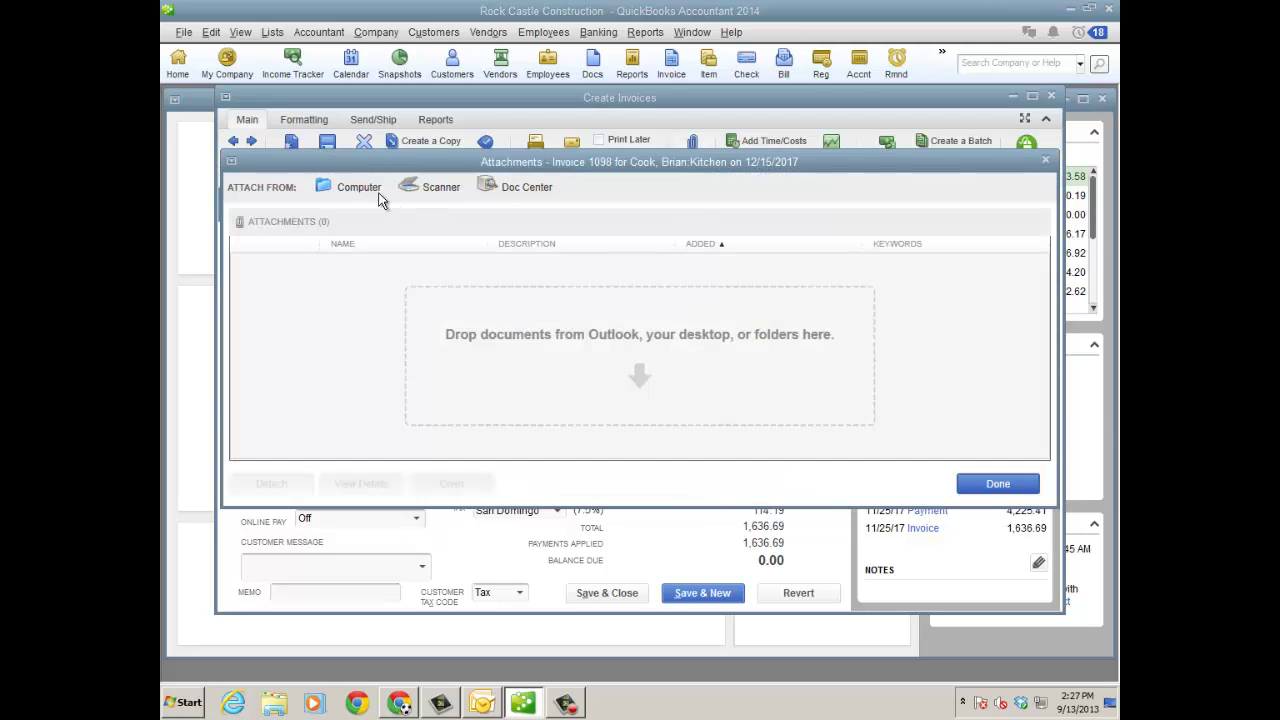
left_click(357, 187)
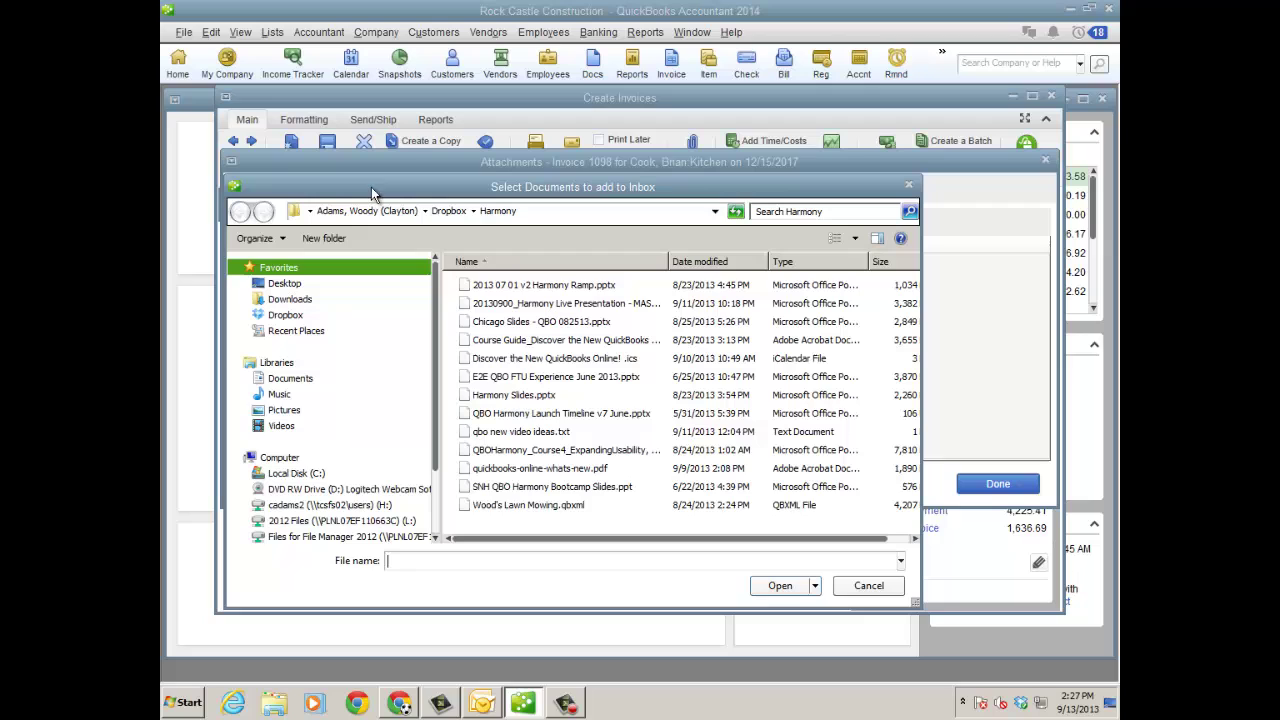
left_click(555, 286)
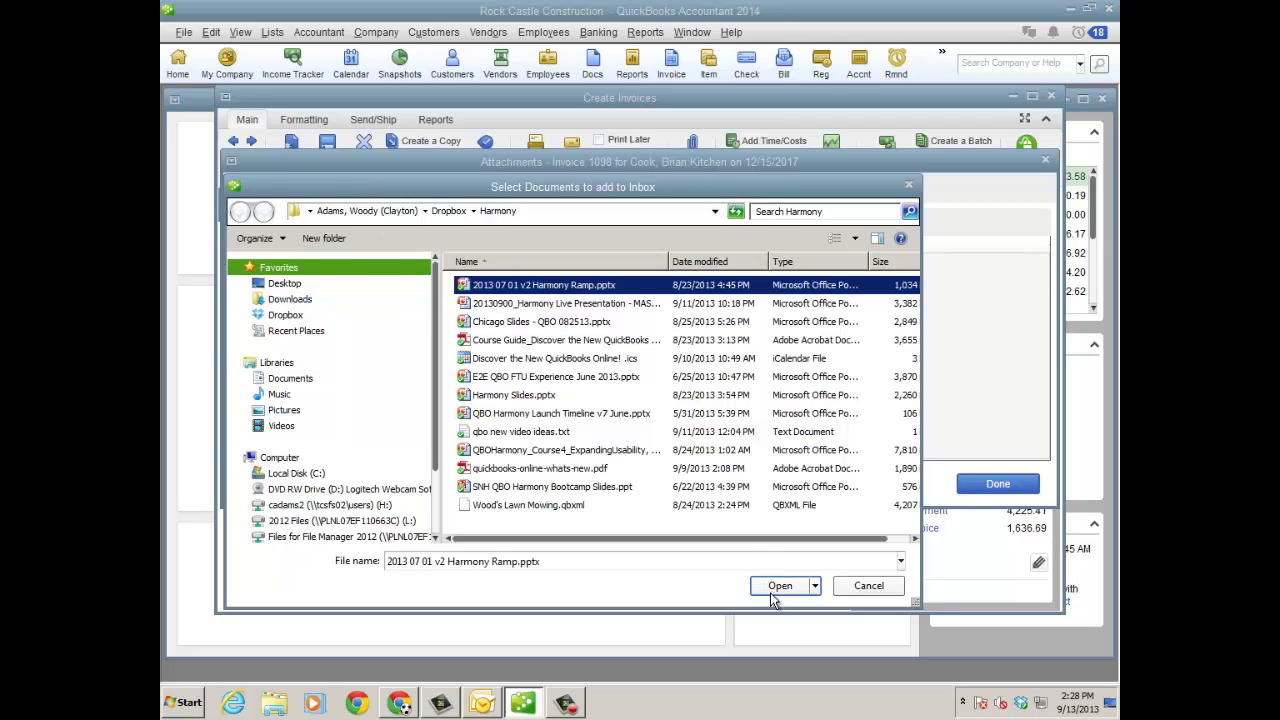
left_click(780, 587)
left_click(992, 483)
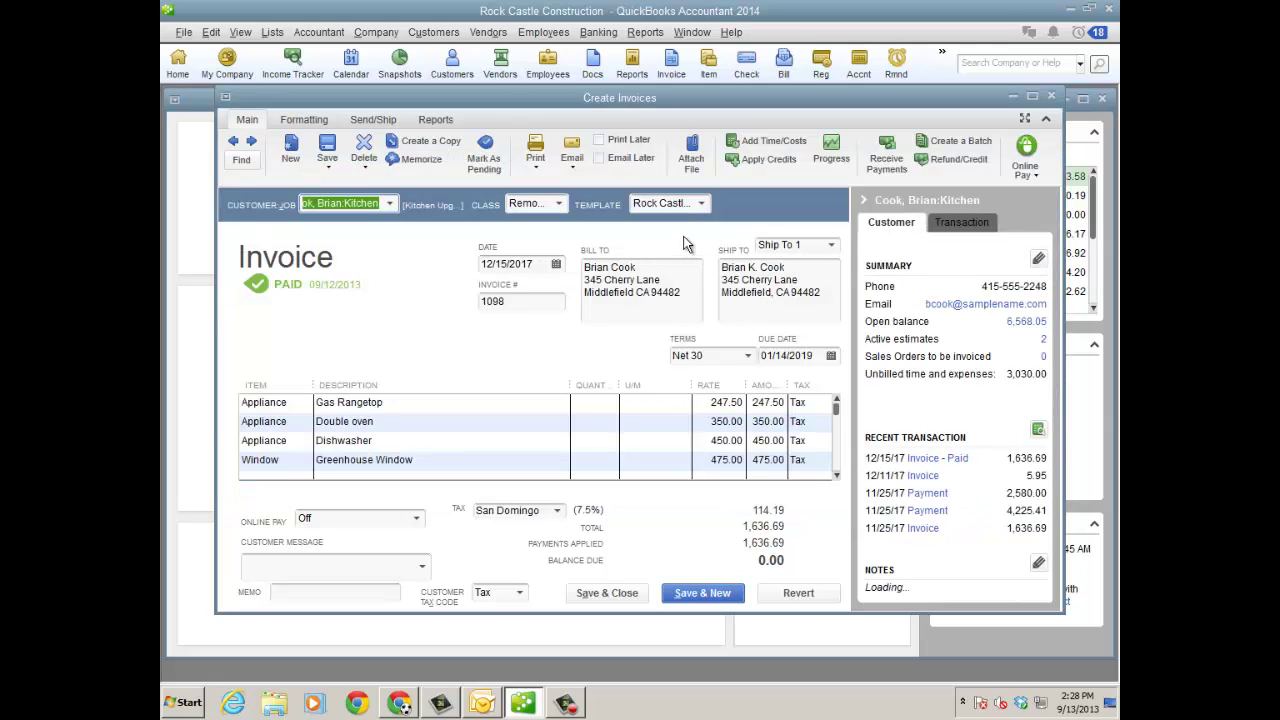
Review the invoice's email options, including Invoice and Attached Files, without emailing it, and save and close the invoice.
left_click(572, 165)
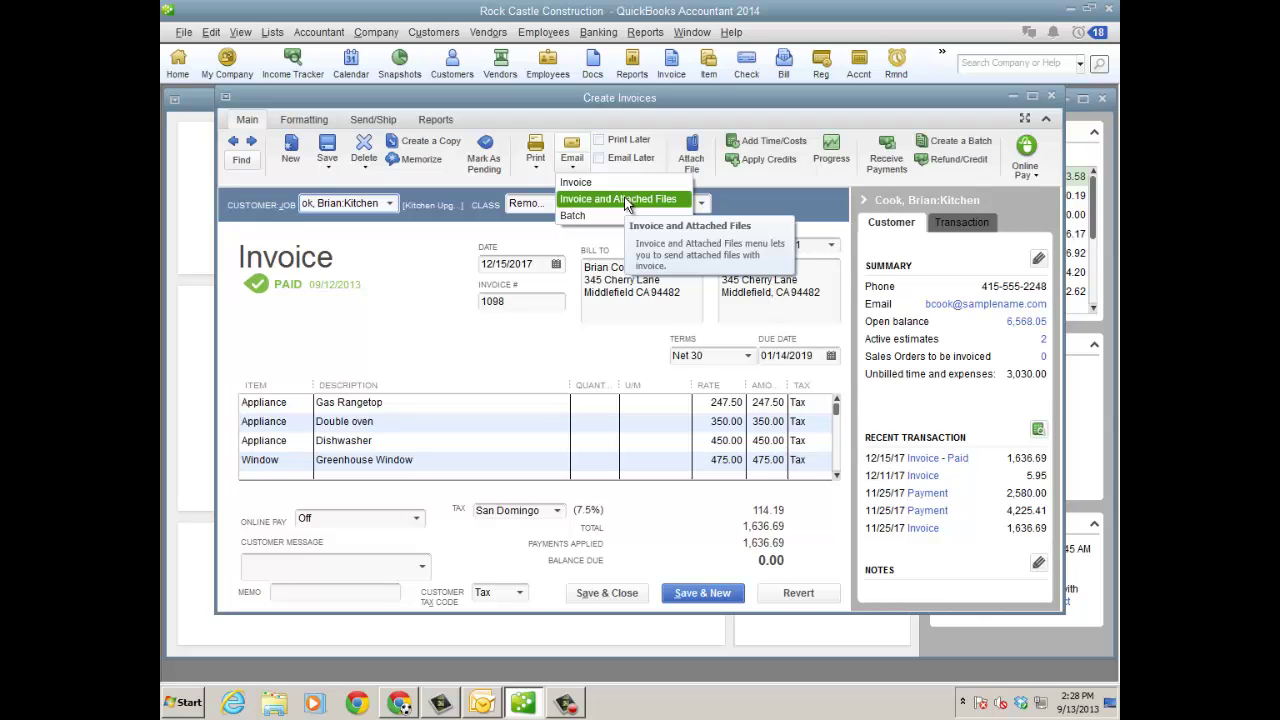
left_click(602, 596)
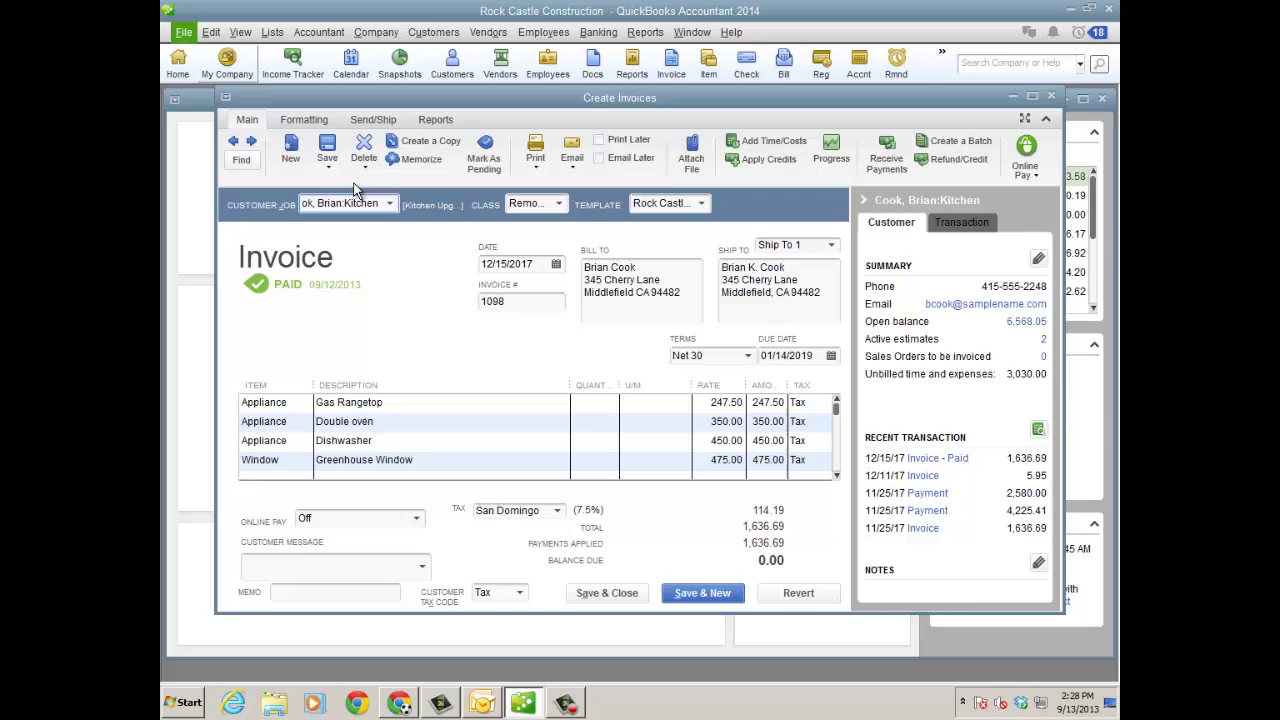
left_click(628, 596)
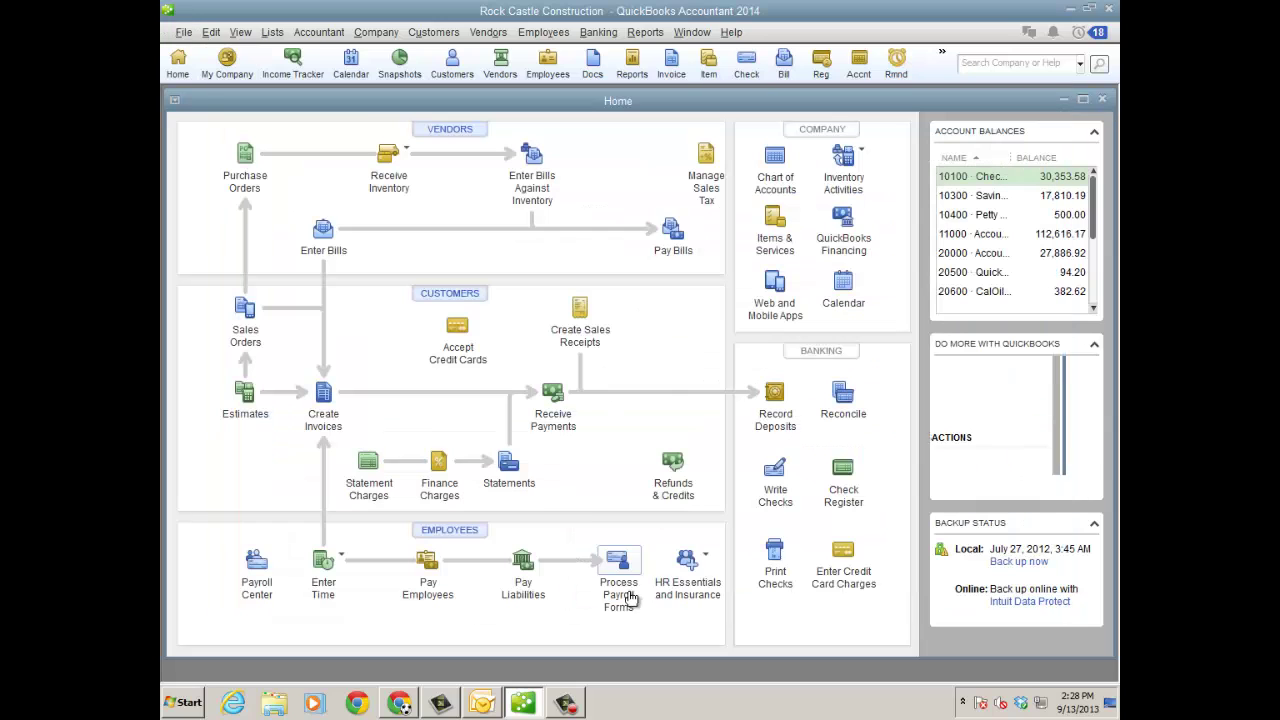
Open the queued Send Forms emails, view the option to attach a file to invoice 1102's email, and close without attaching or sending.
left_click(184, 32)
left_click(291, 343)
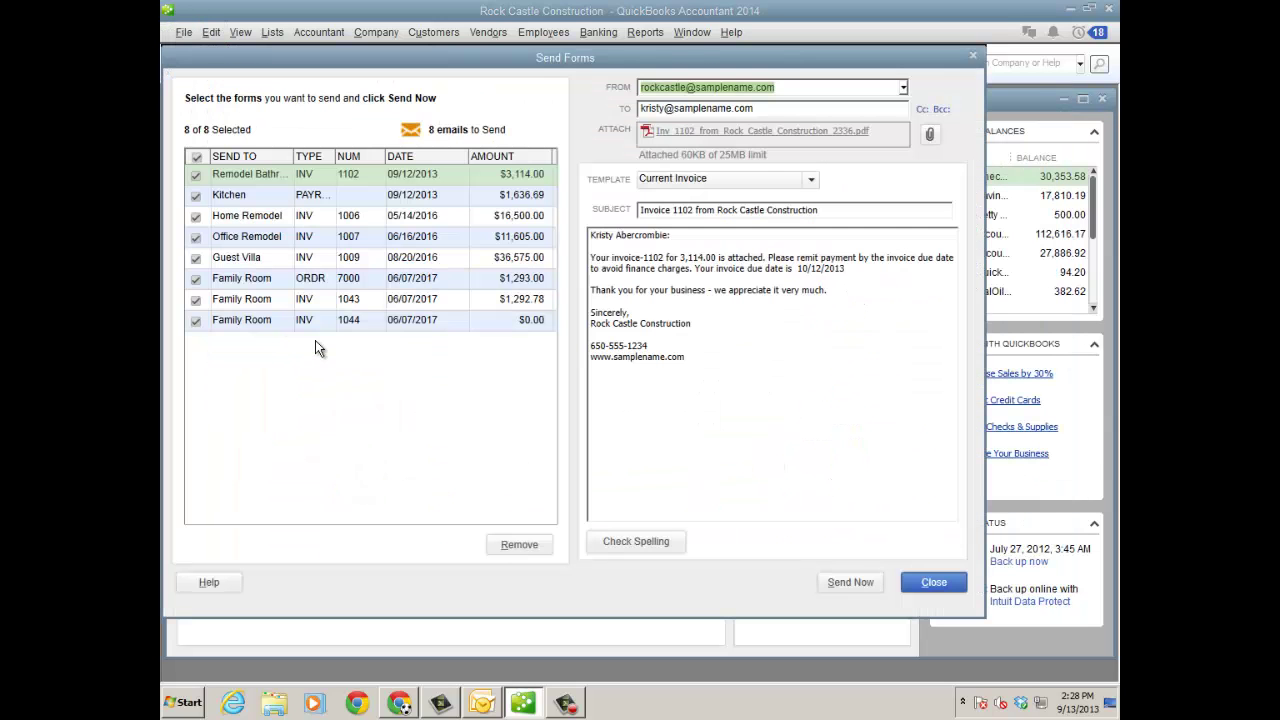
left_click(931, 141)
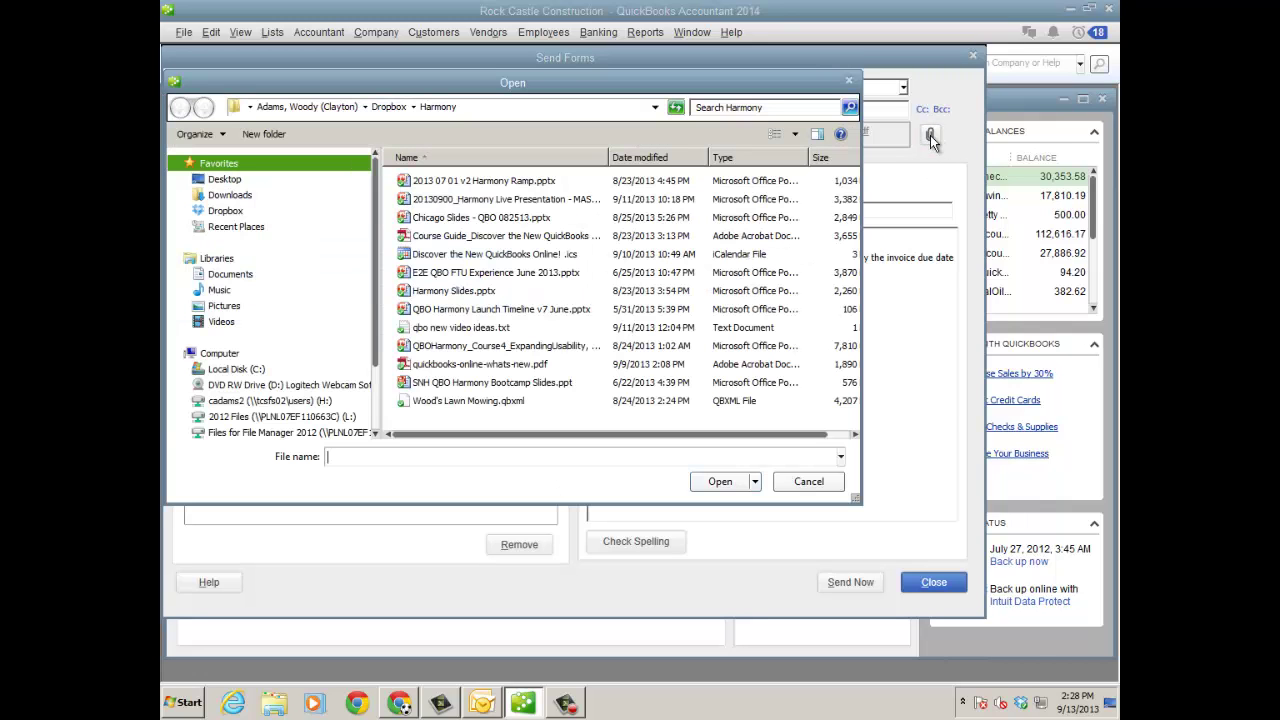
left_click(806, 484)
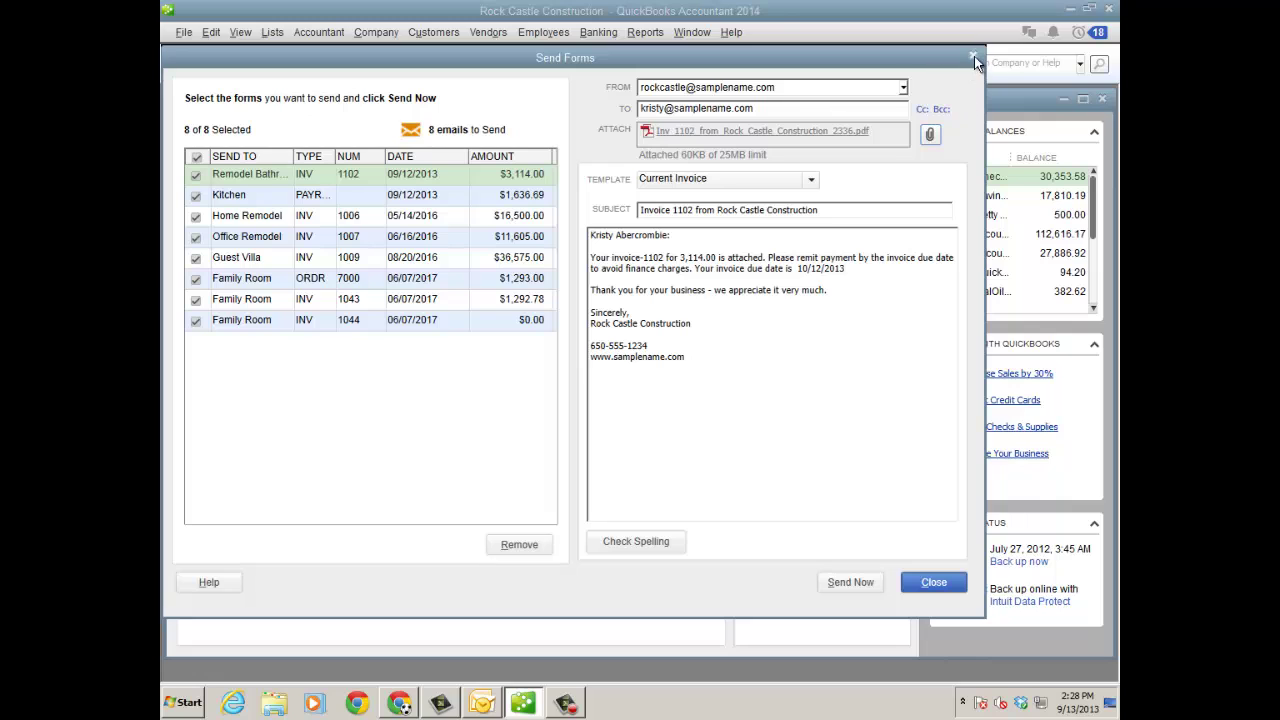
left_click(931, 581)
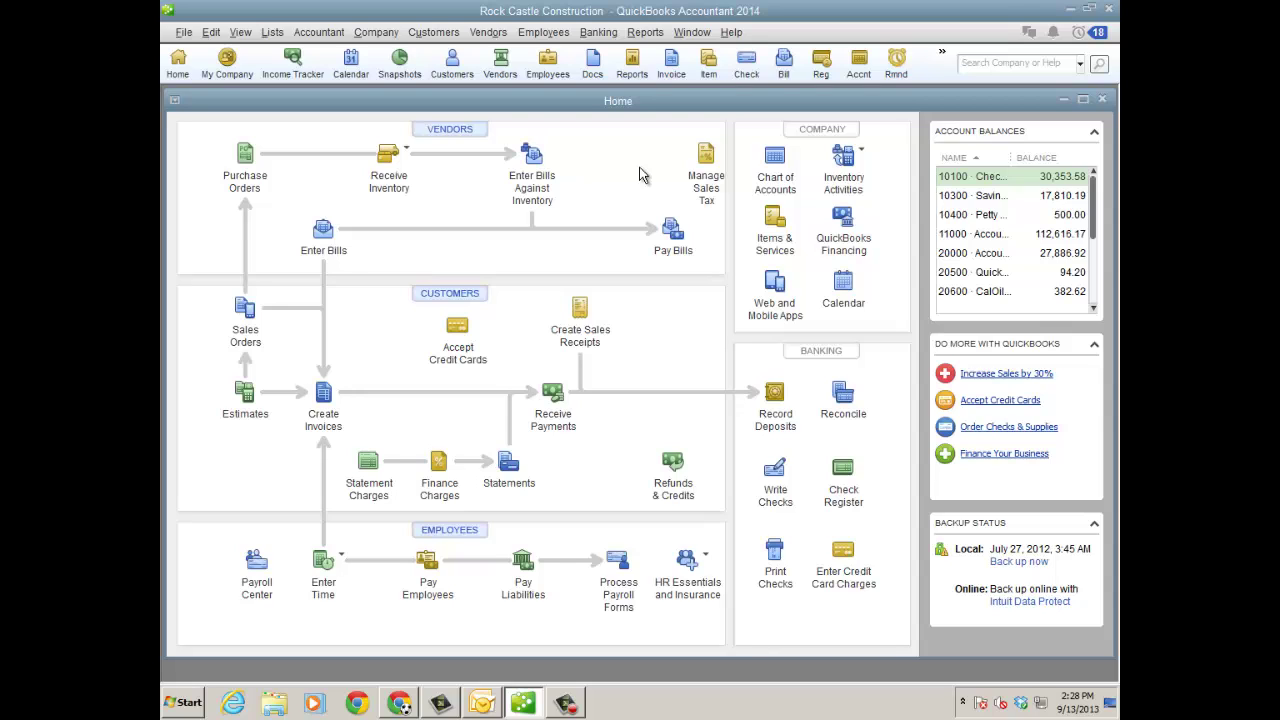
Switch to the Left Icon Bar, show My Shortcuts in it, and collapse the bar.
left_click(240, 32)
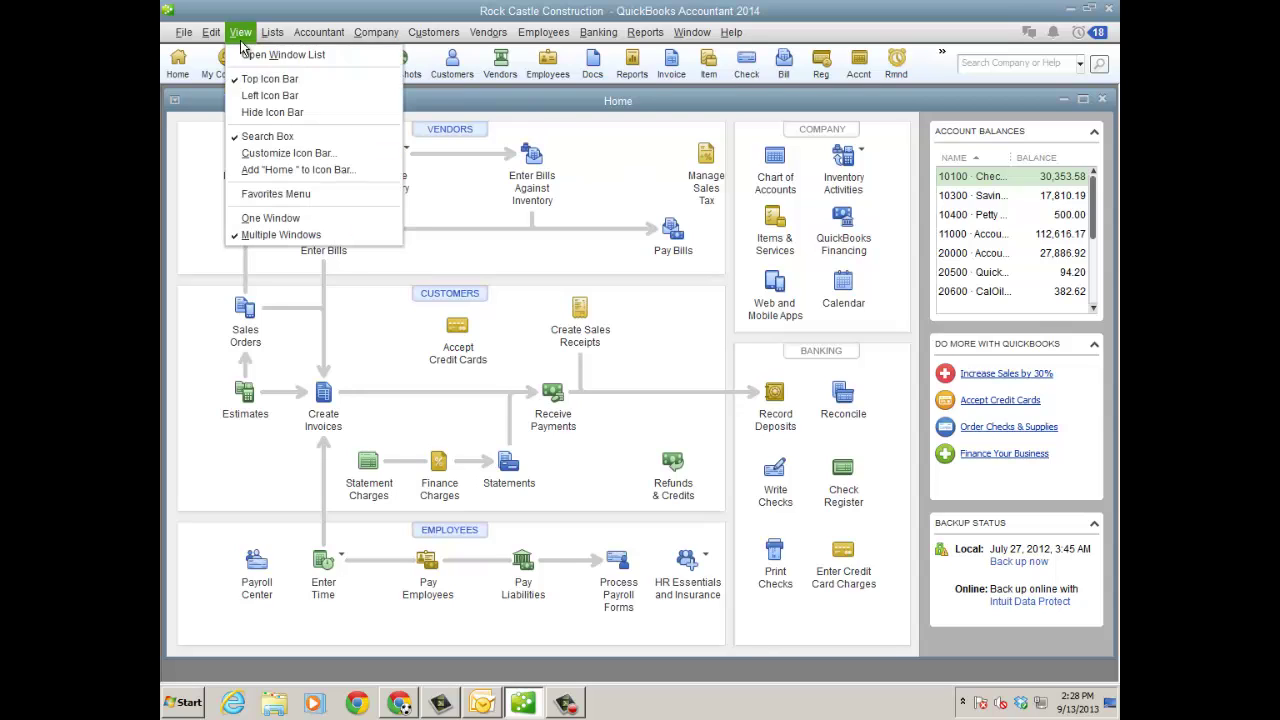
left_click(268, 96)
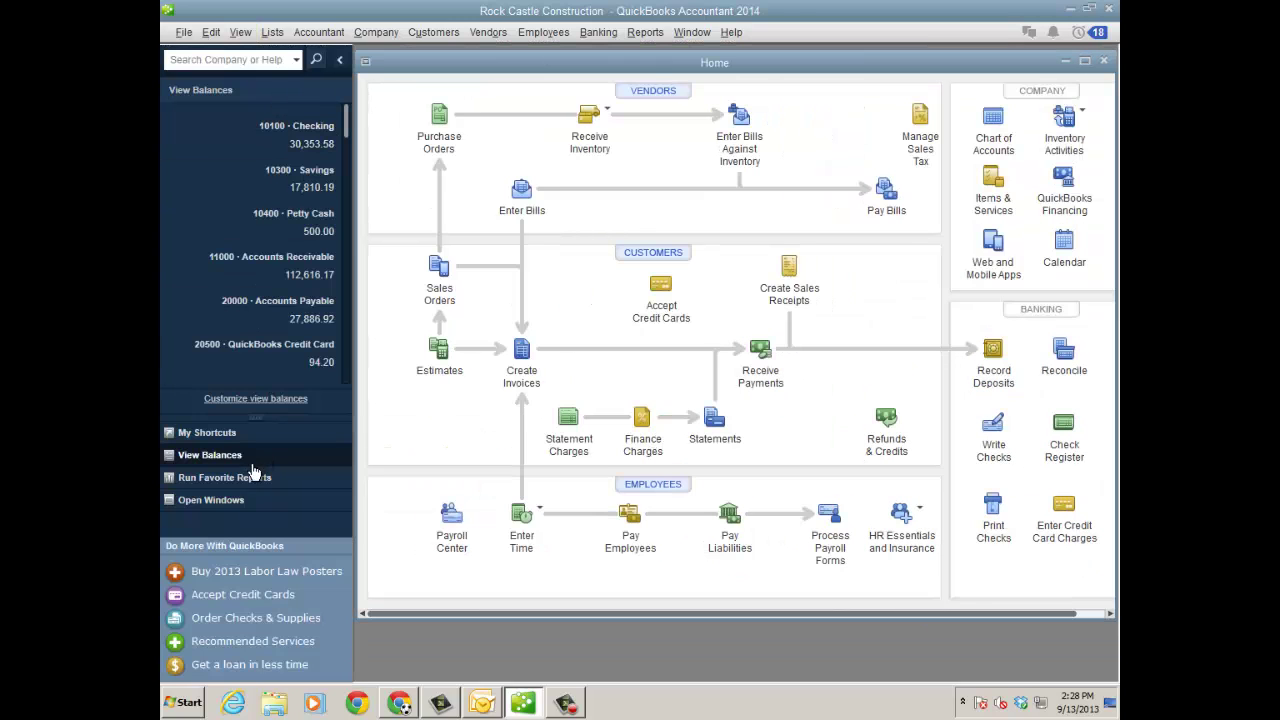
left_click(215, 432)
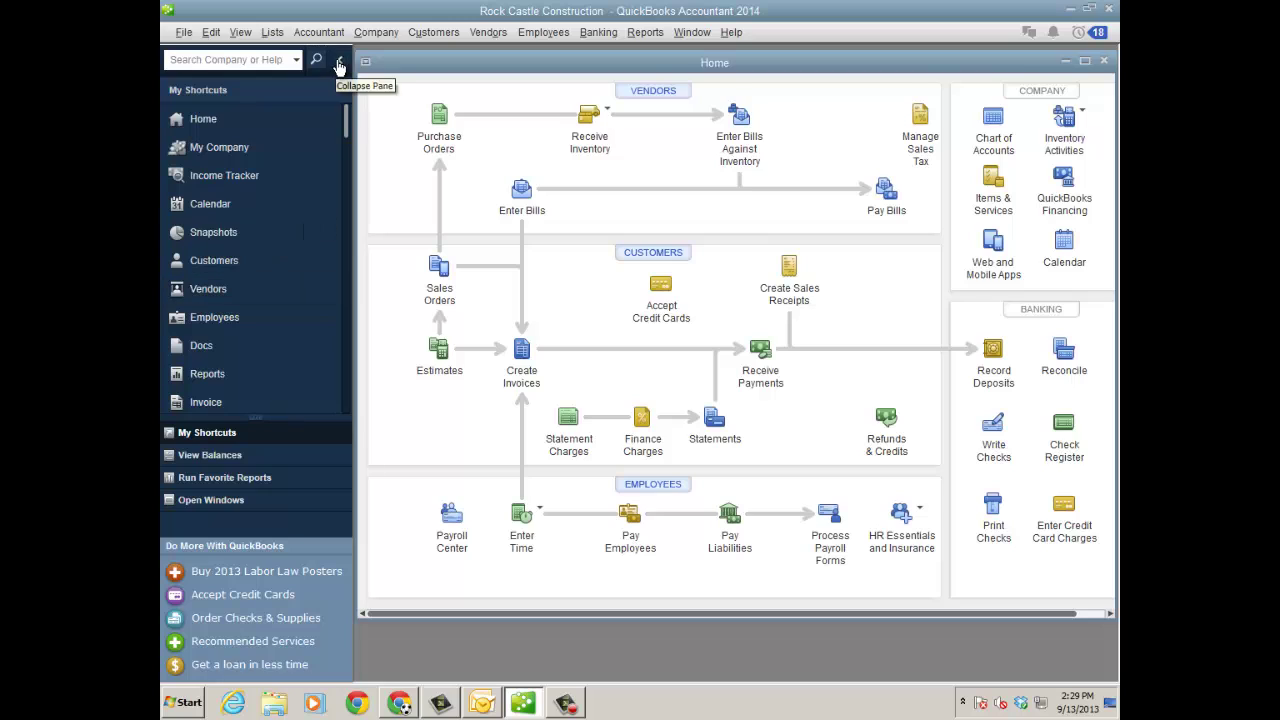
left_click(339, 60)
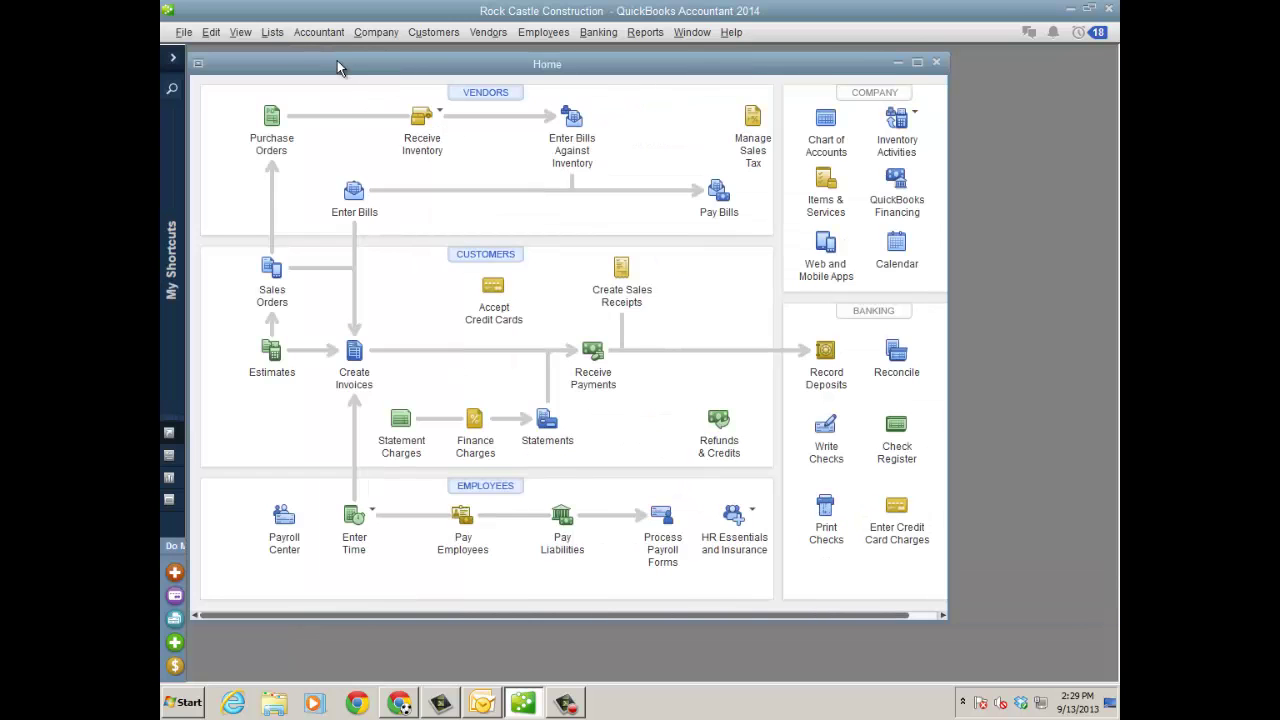